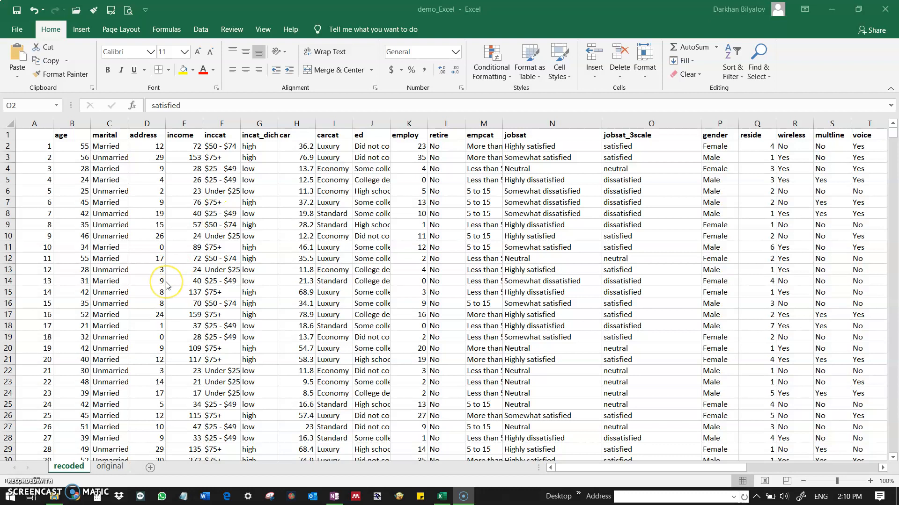
{"action": "left_click", "coordinate": [157, 170]}
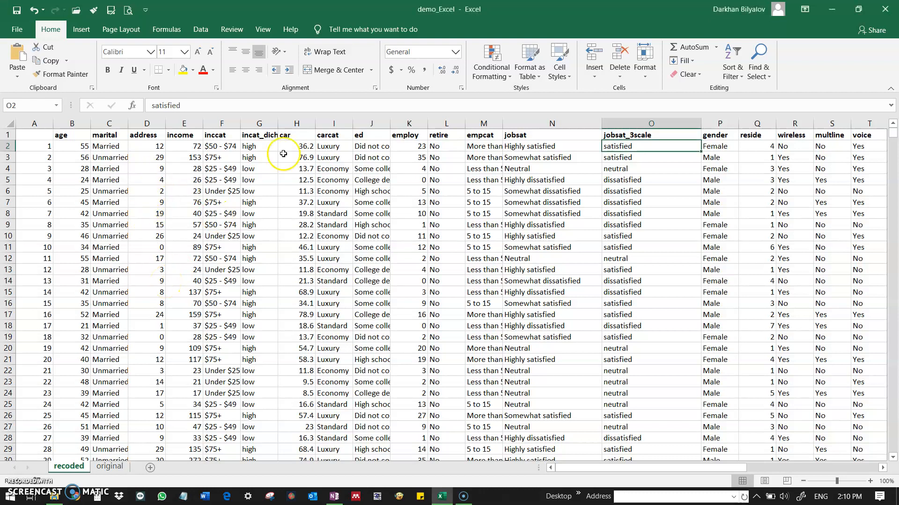
{"action": "scroll", "coordinate": [297, 171], "scroll_direction": "down", "scroll_amount": 2}
{"action": "scroll", "coordinate": [297, 171], "scroll_direction": "up", "scroll_amount": 2}
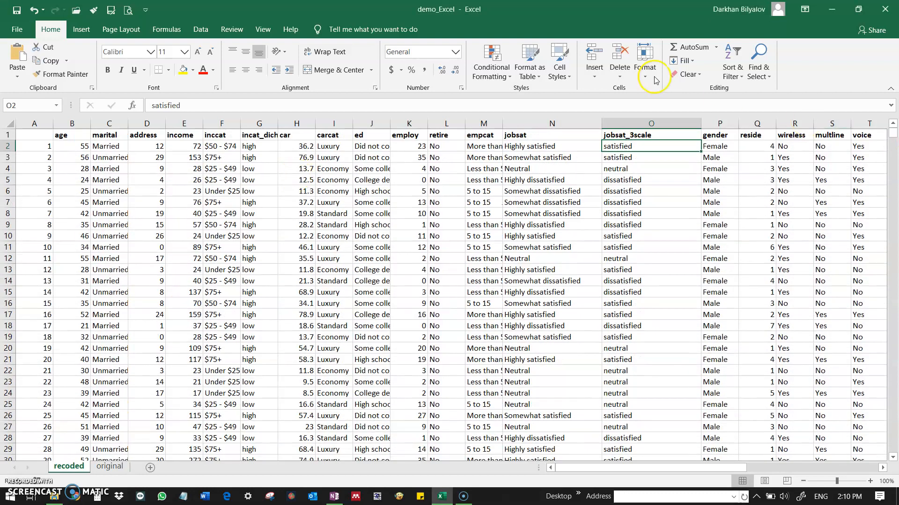
Select the data on the recoded sheet from cell A1 through the last used cell.
{"action": "left_click", "coordinate": [33, 138]}
{"action": "left_click_drag", "start_coordinate": [702, 469], "coordinate": [744, 471]}
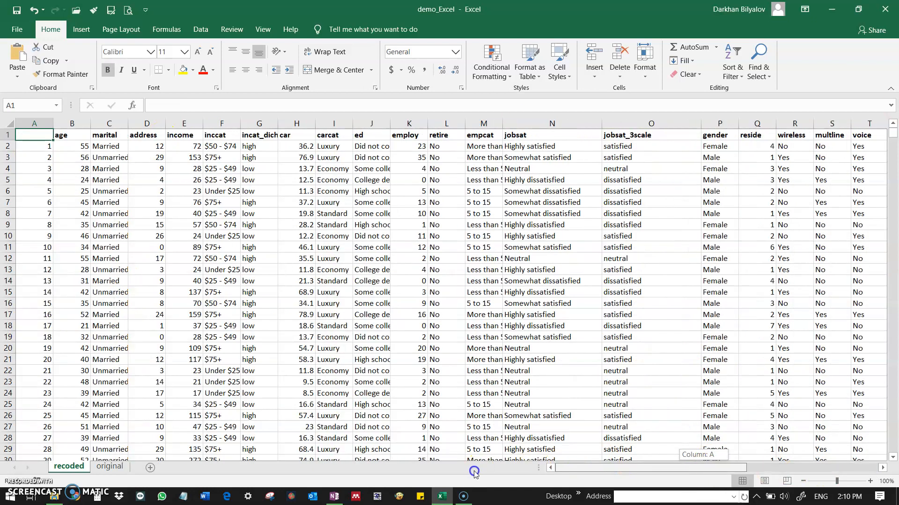
{"action": "key", "text": "ctrl+shift+End"}
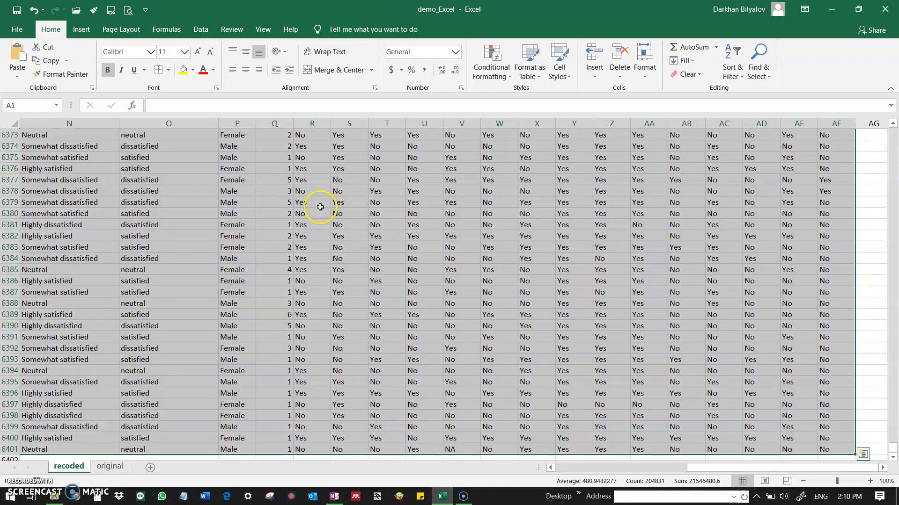
{"action": "left_click_drag", "start_coordinate": [788, 468], "coordinate": [557, 468]}
{"action": "scroll", "coordinate": [244, 206], "scroll_direction": "up", "scroll_amount": 20}
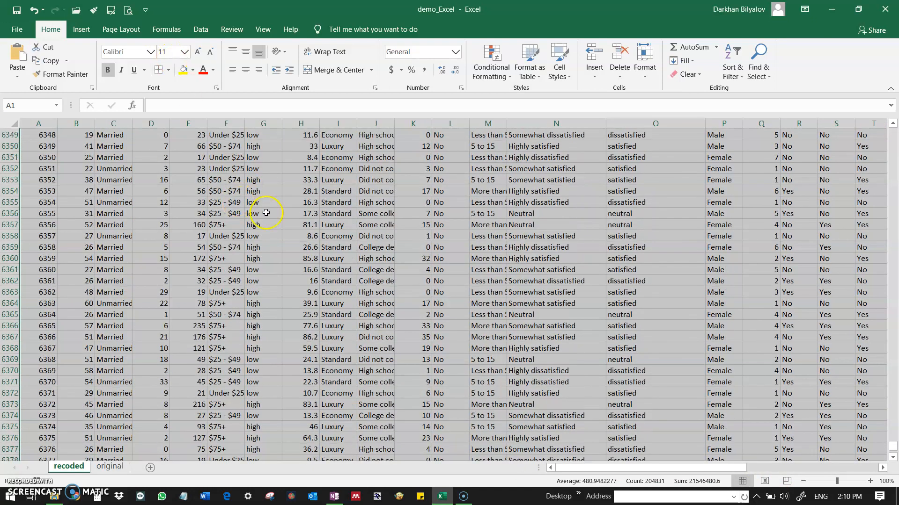
{"action": "left_click_drag", "start_coordinate": [893, 444], "coordinate": [893, 133]}
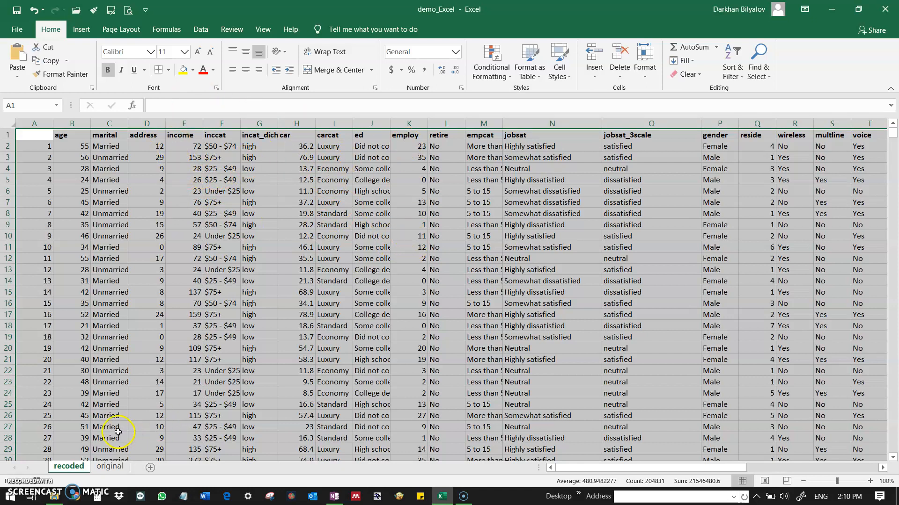
Create a PivotTable on a new worksheet from the range recoded!$B$1:$AF$6401.
{"action": "left_click", "coordinate": [89, 35]}
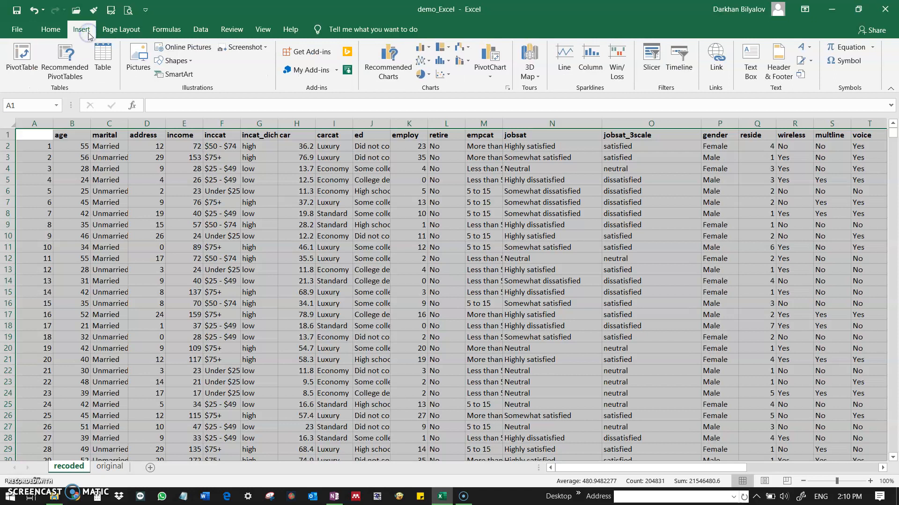
{"action": "left_click", "coordinate": [33, 57]}
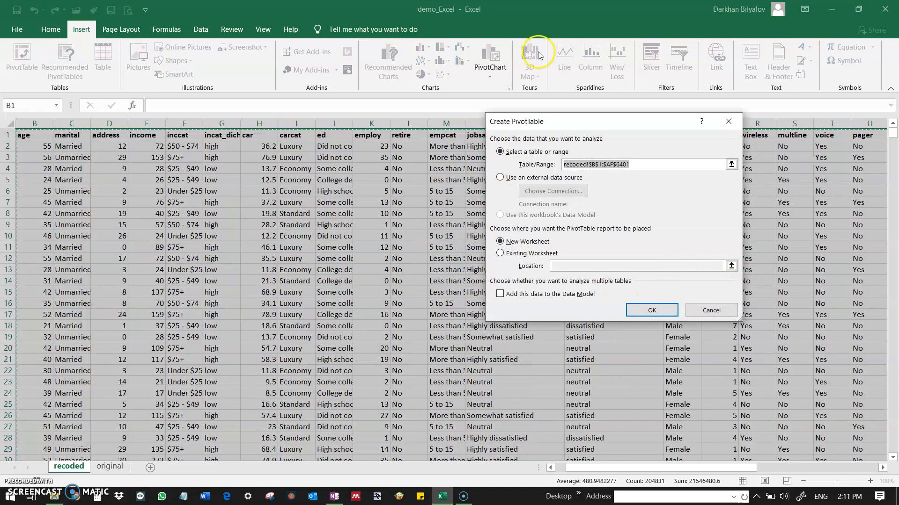
{"action": "left_click_drag", "start_coordinate": [561, 123], "coordinate": [592, 202]}
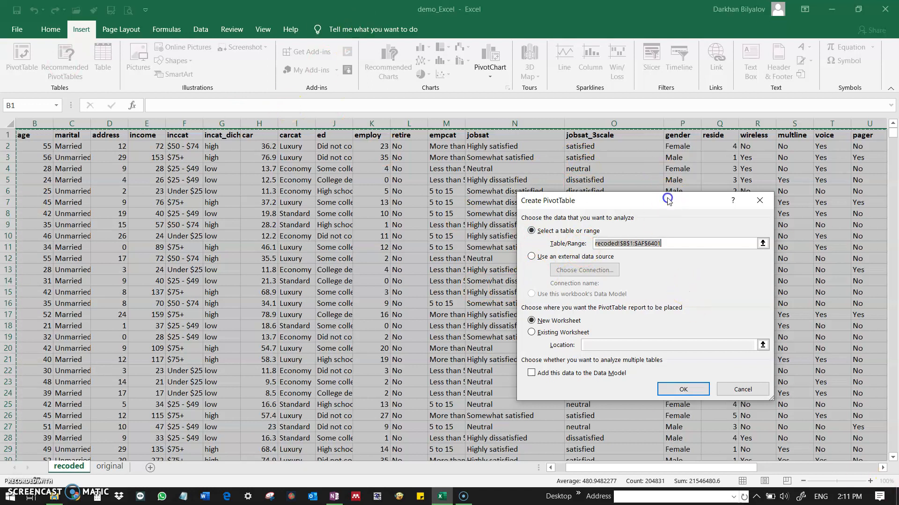
{"action": "left_click_drag", "start_coordinate": [668, 200], "coordinate": [659, 178]}
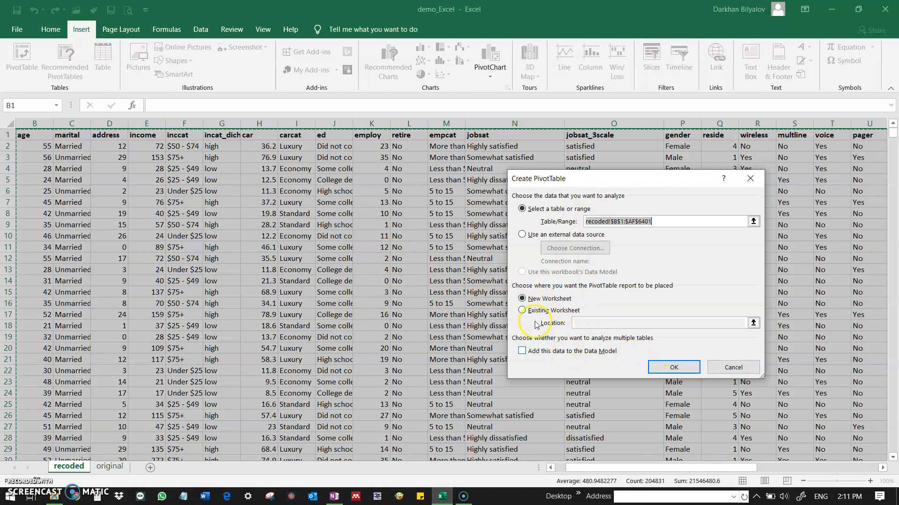
{"action": "left_click", "coordinate": [673, 369]}
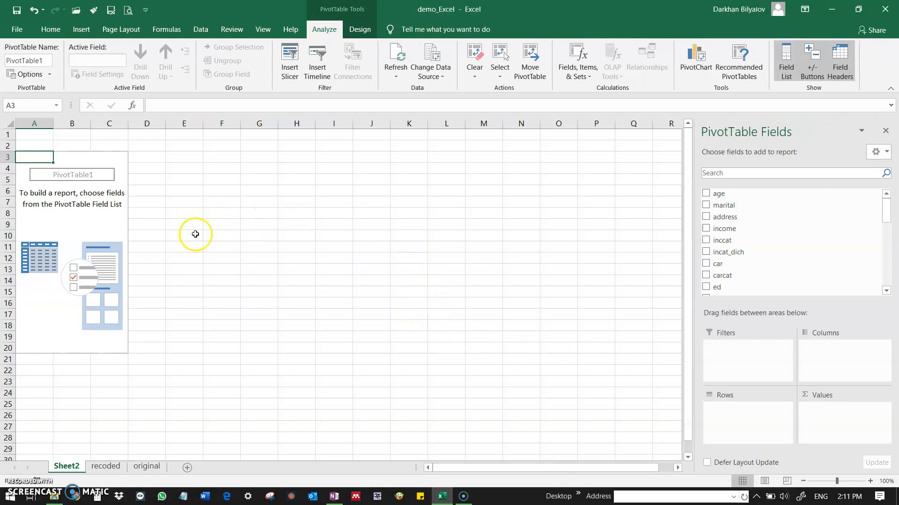
{"action": "left_click", "coordinate": [64, 467]}
{"action": "double_click", "coordinate": [63, 467]}
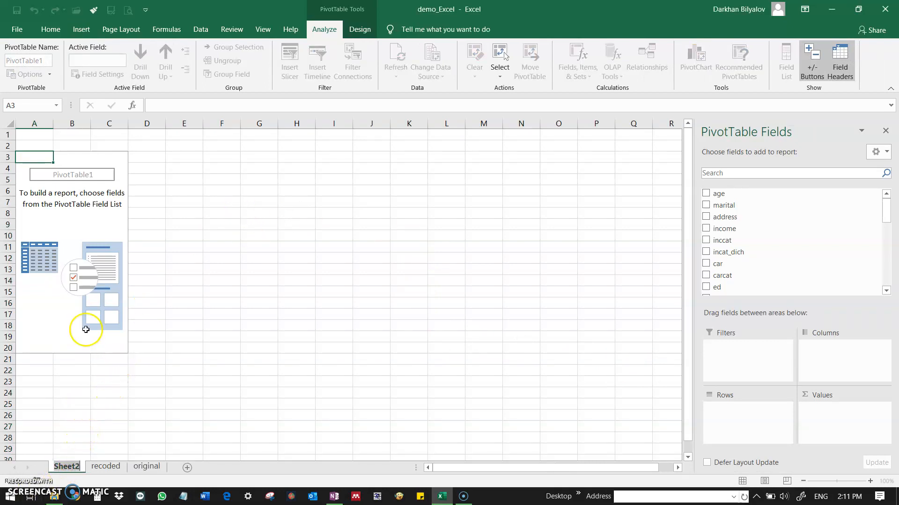
{"action": "left_click", "coordinate": [81, 282]}
{"action": "left_click", "coordinate": [76, 202]}
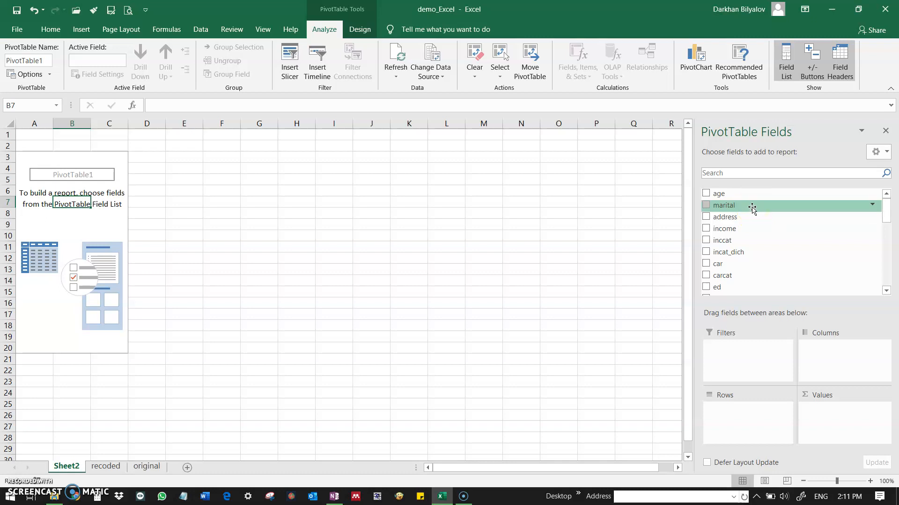
Place the marital field in the PivotTable's Rows area and add it twice to the Values area.
{"action": "mouse_move", "coordinate": [751, 207]}
{"action": "left_mouse_down"}
{"action": "mouse_move", "coordinate": [754, 278]}
{"action": "mouse_move", "coordinate": [746, 203]}
{"action": "left_mouse_up"}
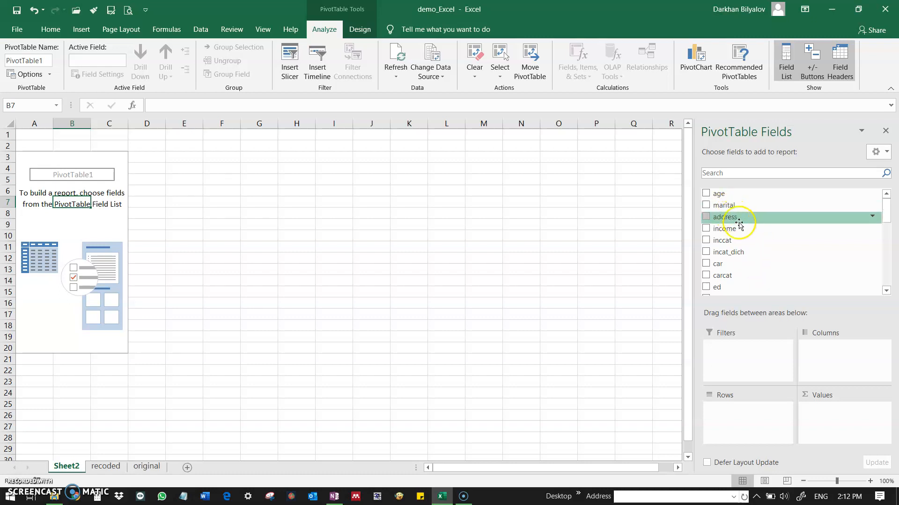
{"action": "scroll", "coordinate": [739, 224], "scroll_direction": "down", "scroll_amount": 14}
{"action": "left_click_drag", "start_coordinate": [887, 218], "coordinate": [887, 197]}
{"action": "left_click_drag", "start_coordinate": [684, 350], "coordinate": [686, 143]}
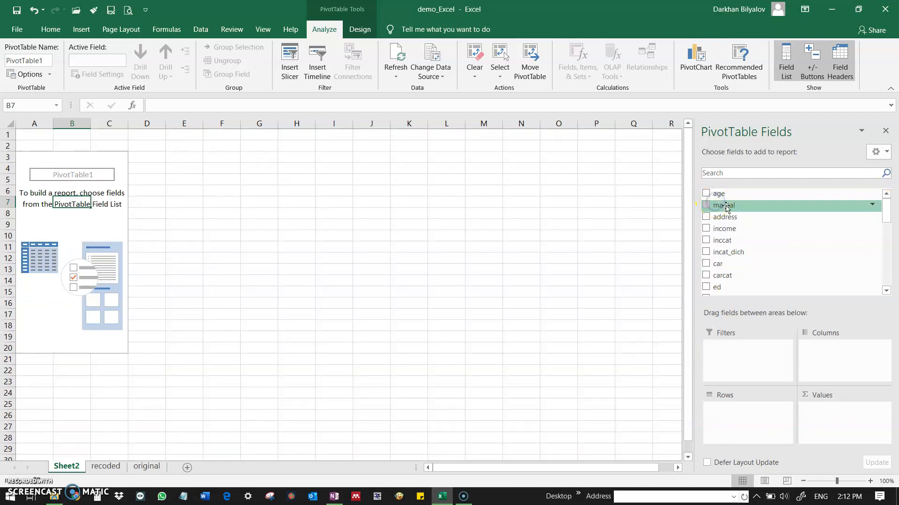
{"action": "left_click_drag", "start_coordinate": [725, 208], "coordinate": [739, 415]}
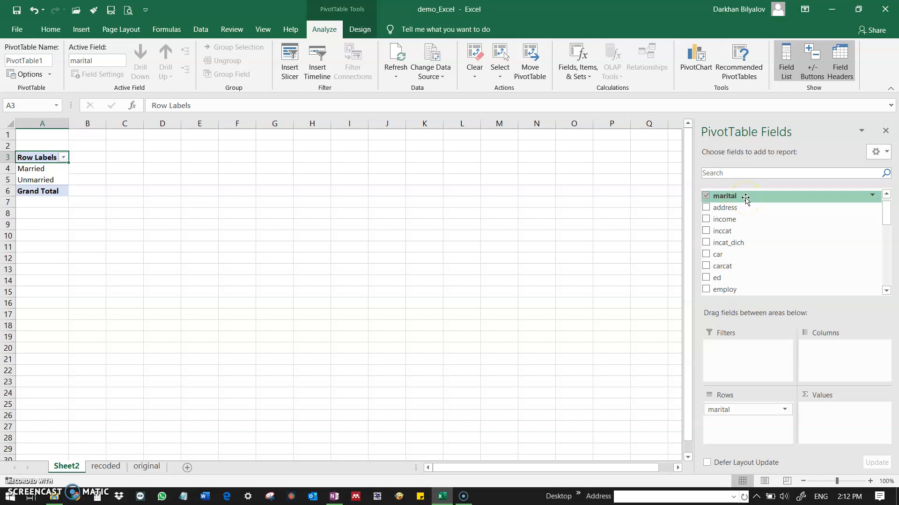
{"action": "left_click_drag", "start_coordinate": [745, 198], "coordinate": [836, 420]}
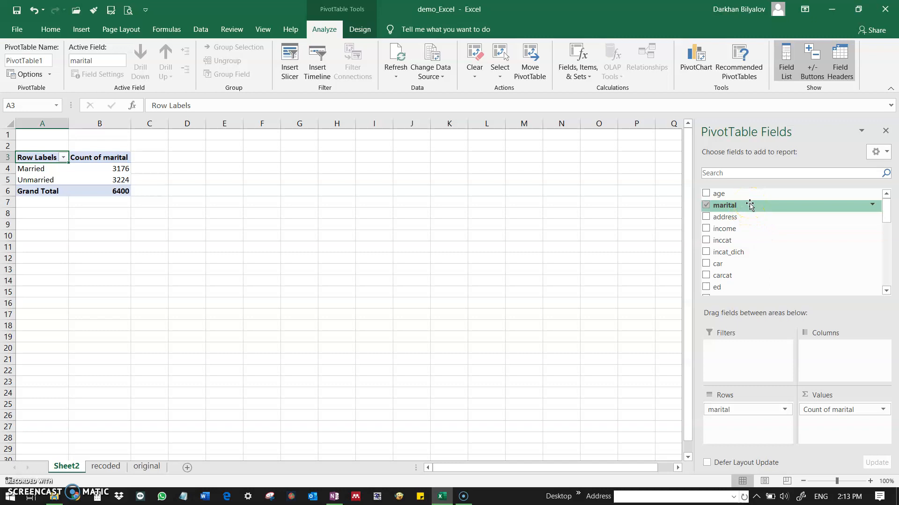
{"action": "mouse_move", "coordinate": [749, 206]}
{"action": "left_mouse_down"}
{"action": "mouse_move", "coordinate": [762, 220]}
{"action": "mouse_move", "coordinate": [779, 298]}
{"action": "mouse_move", "coordinate": [854, 435]}
{"action": "mouse_move", "coordinate": [849, 423]}
{"action": "left_mouse_up"}
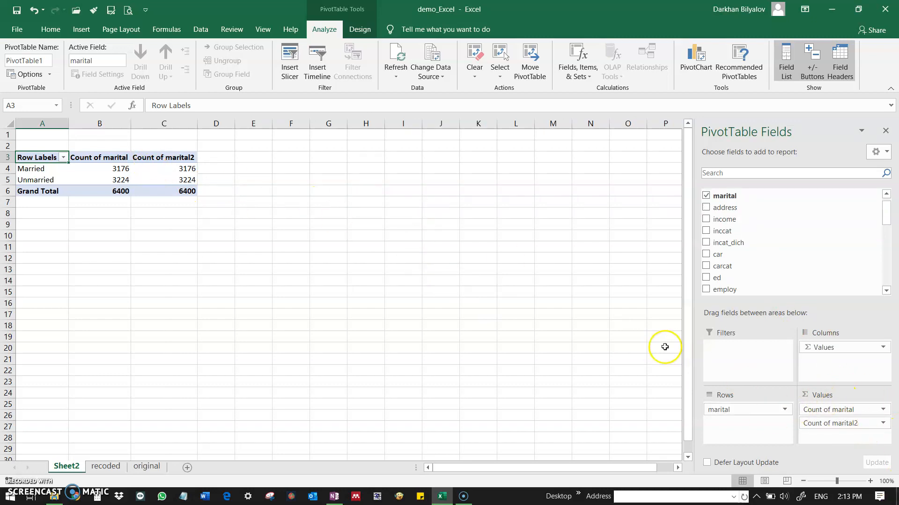
Set the second marital count to show its values as % of Grand Total.
{"action": "left_click", "coordinate": [883, 424]}
{"action": "left_click", "coordinate": [883, 424]}
{"action": "left_click", "coordinate": [884, 424]}
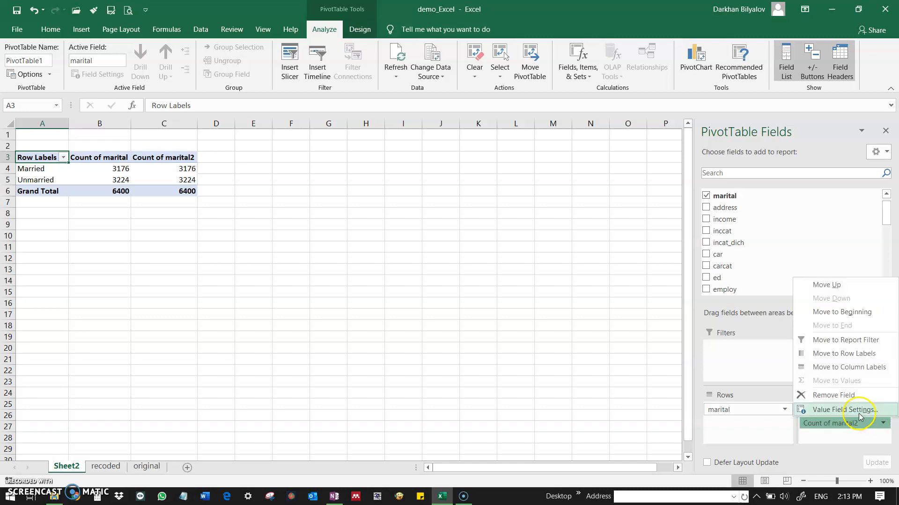
{"action": "left_click", "coordinate": [859, 412]}
{"action": "left_click_drag", "start_coordinate": [623, 190], "coordinate": [544, 153]}
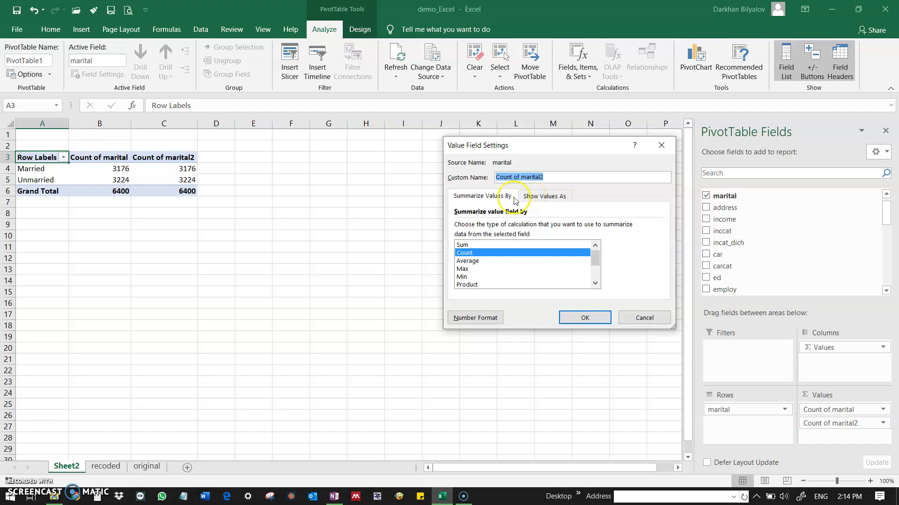
{"action": "left_click", "coordinate": [533, 201]}
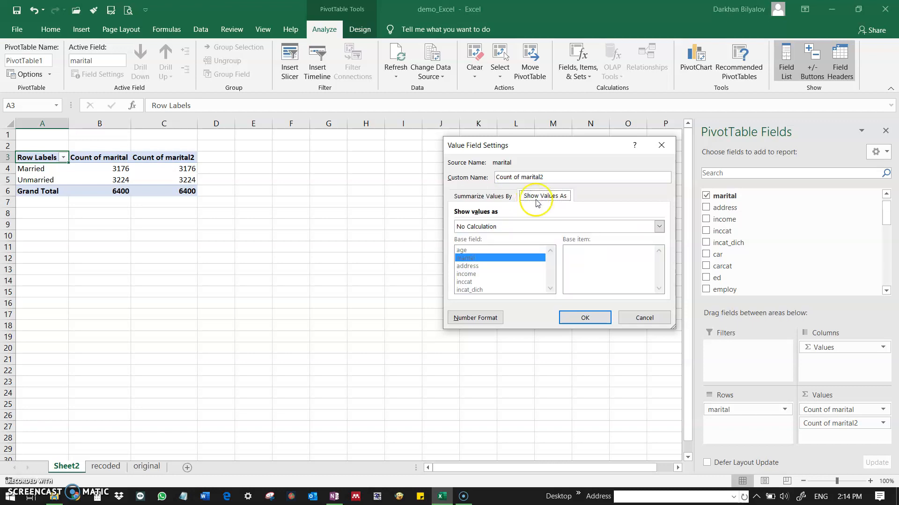
{"action": "left_click", "coordinate": [659, 227]}
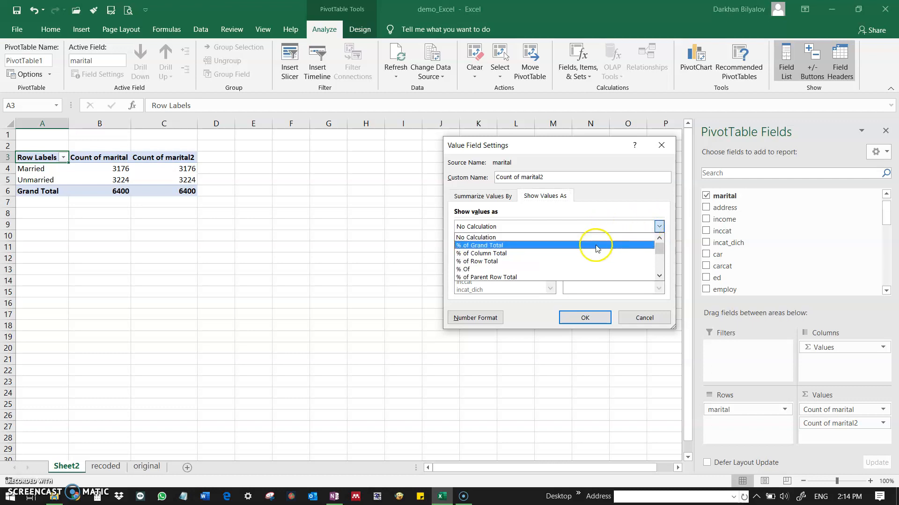
{"action": "scroll", "coordinate": [634, 245], "scroll_direction": "down", "scroll_amount": 3}
{"action": "scroll", "coordinate": [641, 254], "scroll_direction": "down", "scroll_amount": 2}
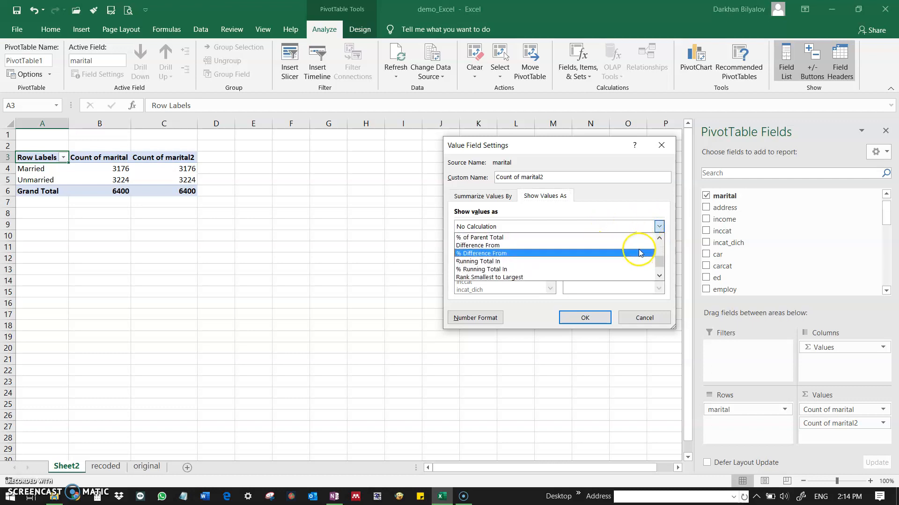
{"action": "scroll", "coordinate": [515, 262], "scroll_direction": "up", "scroll_amount": 2}
{"action": "scroll", "coordinate": [520, 255], "scroll_direction": "up", "scroll_amount": 3}
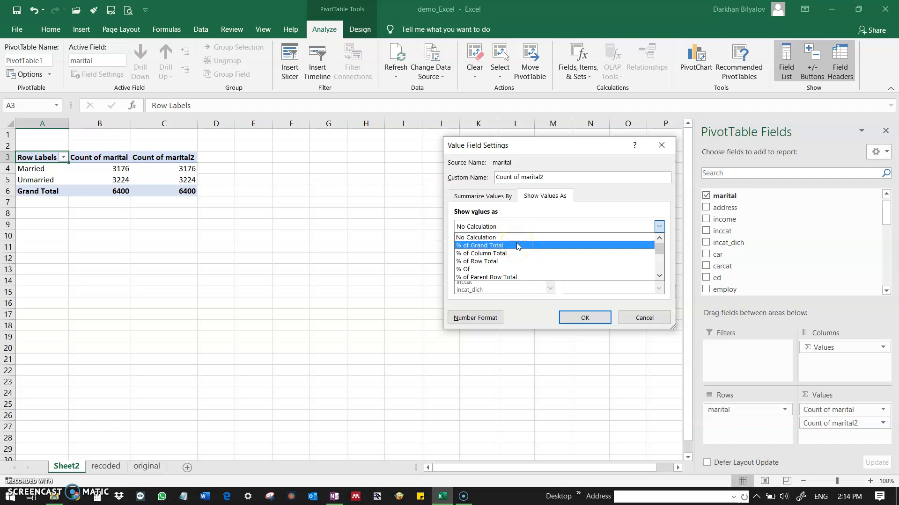
{"action": "left_click", "coordinate": [516, 246]}
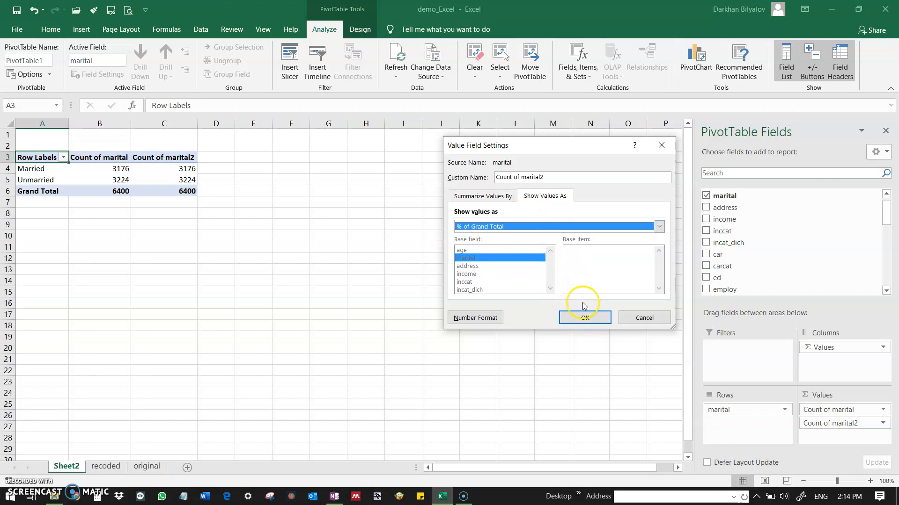
{"action": "left_click", "coordinate": [585, 318]}
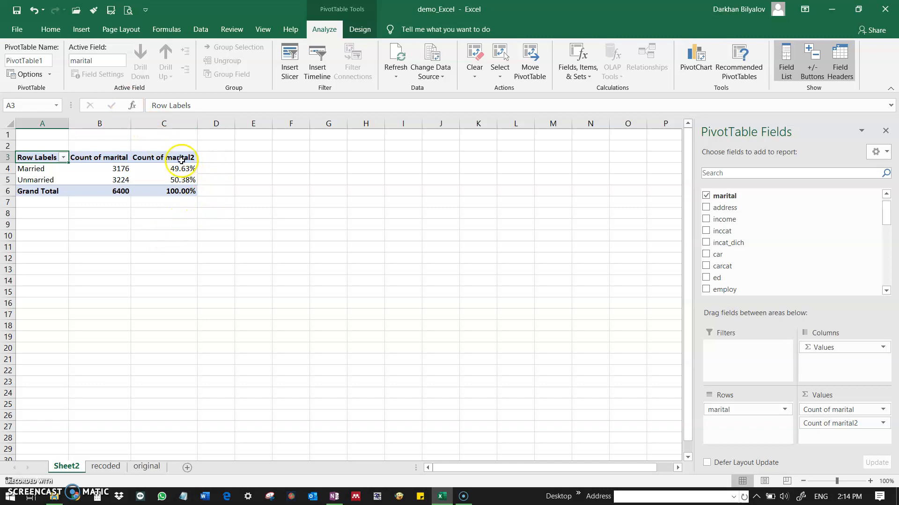
Reduce the percentages in C4:C6 of the PivotTable to one decimal place.
{"action": "left_click_drag", "start_coordinate": [179, 169], "coordinate": [168, 190]}
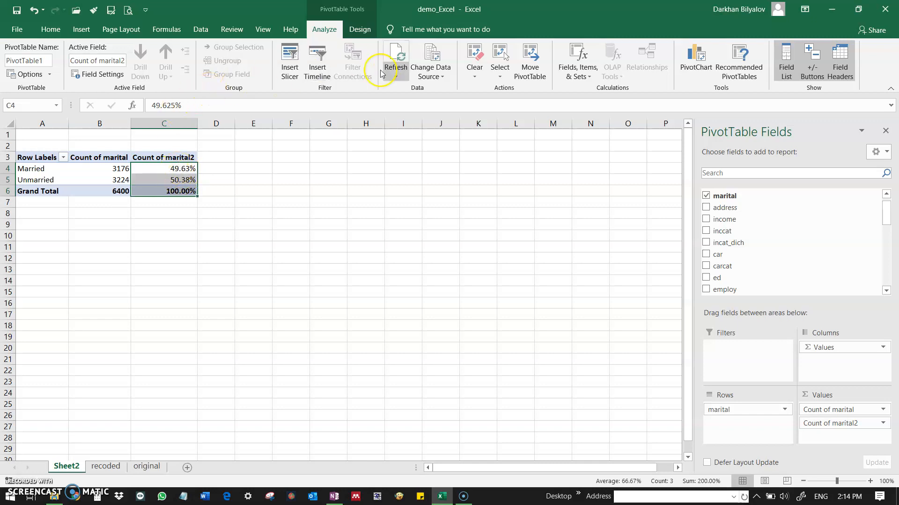
{"action": "left_click", "coordinate": [50, 29]}
{"action": "left_click", "coordinate": [454, 72]}
{"action": "left_click", "coordinate": [200, 209]}
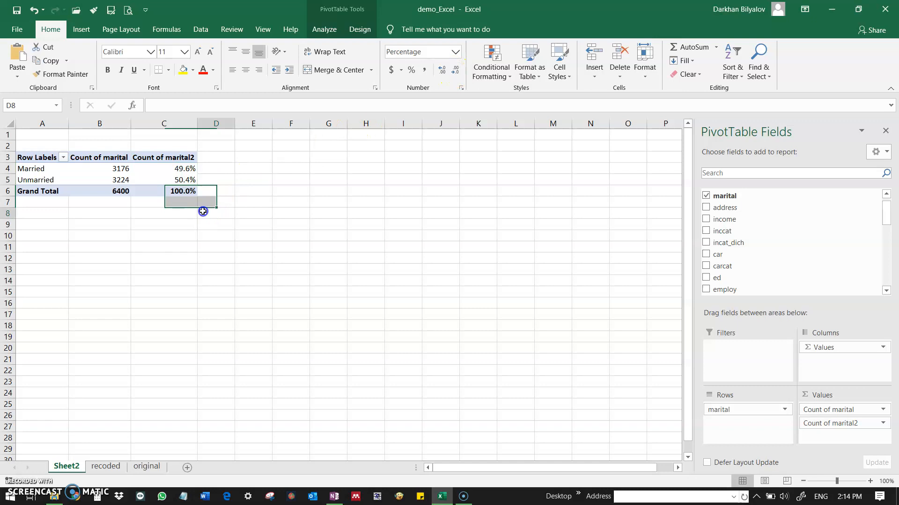
{"action": "left_click_drag", "start_coordinate": [160, 168], "coordinate": [157, 188]}
{"action": "left_click", "coordinate": [157, 188]}
{"action": "left_click", "coordinate": [116, 168]}
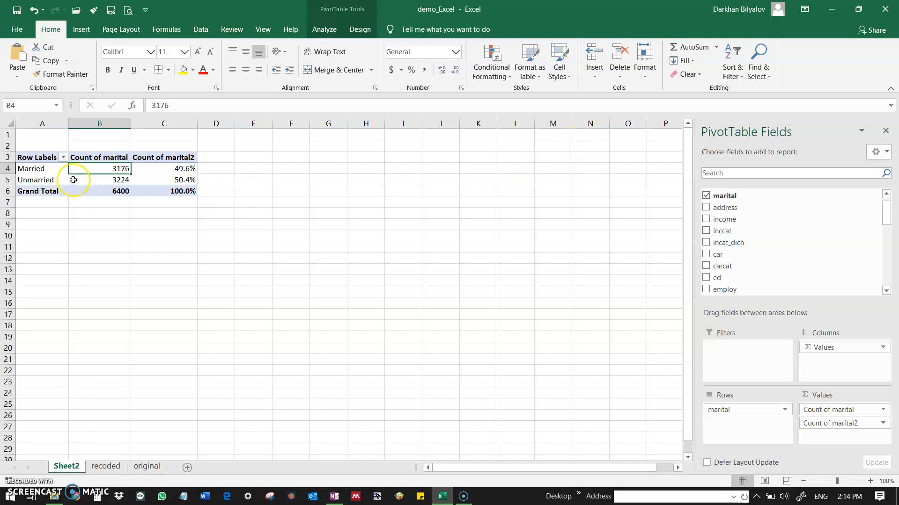
Copy the whole marital PivotTable, A3:C6, and paste it as values starting at cell G3.
{"action": "left_click", "coordinate": [33, 156]}
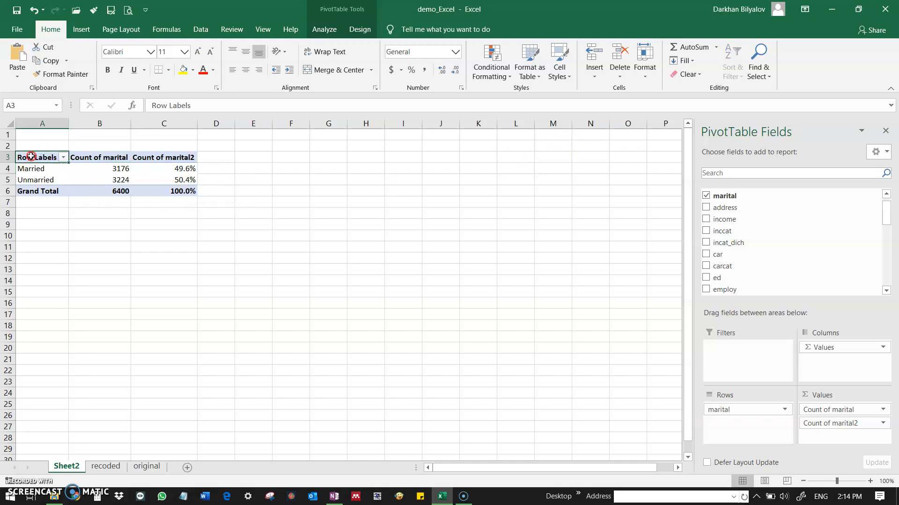
{"action": "left_click_drag", "start_coordinate": [31, 156], "coordinate": [186, 195]}
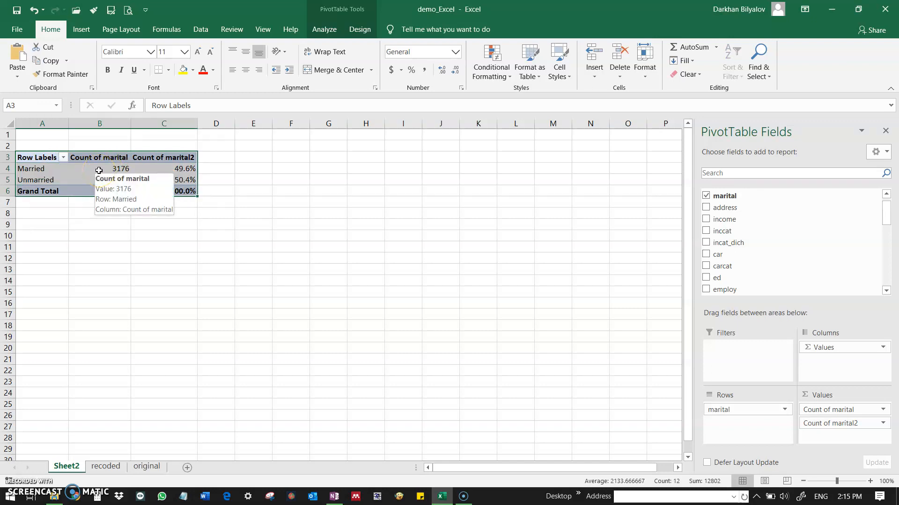
{"action": "right_click", "coordinate": [99, 171]}
{"action": "left_click", "coordinate": [126, 178]}
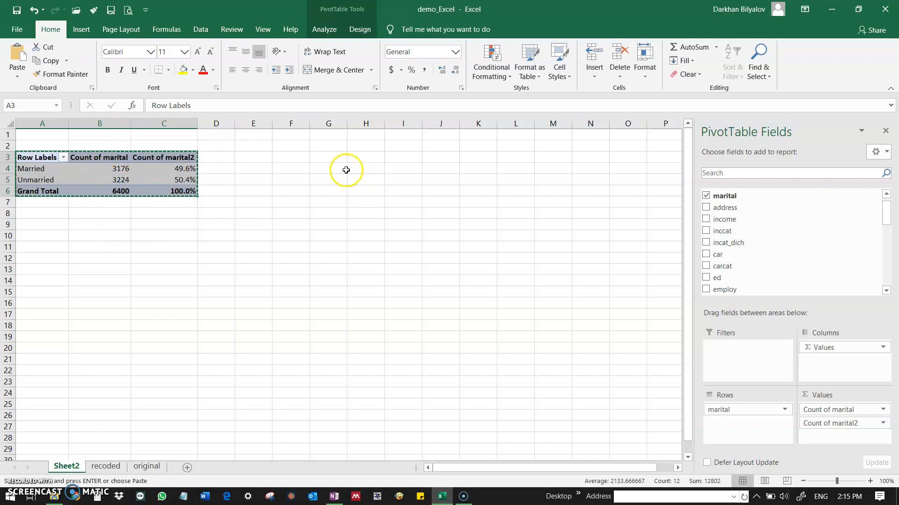
{"action": "left_click", "coordinate": [331, 155]}
{"action": "right_click", "coordinate": [332, 155]}
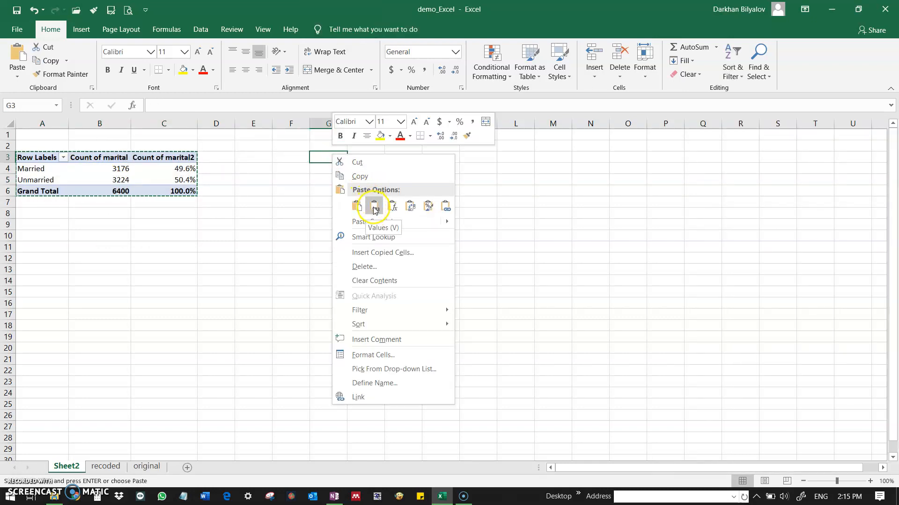
{"action": "left_click", "coordinate": [374, 207]}
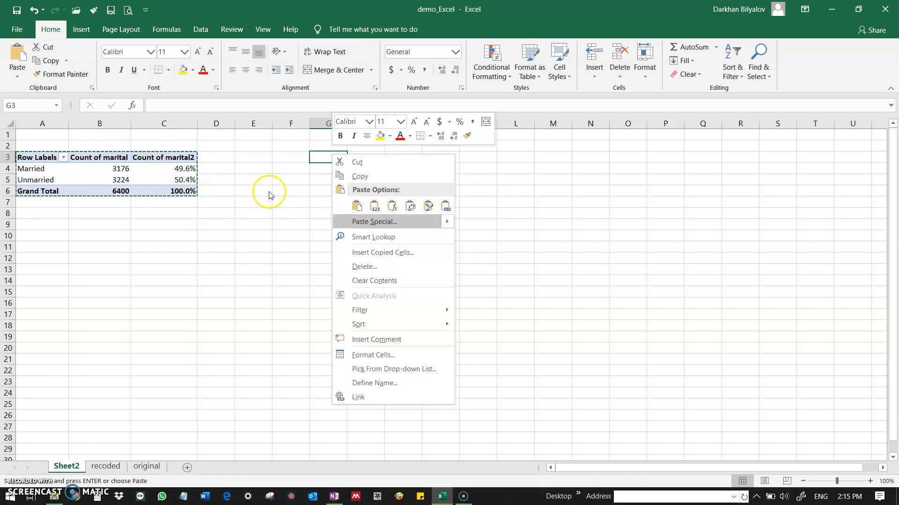
{"action": "left_click", "coordinate": [377, 210]}
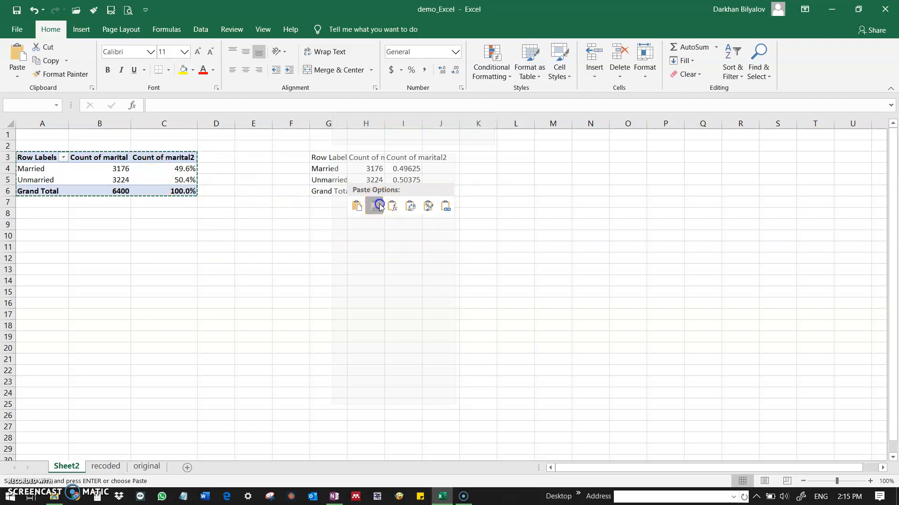
Format the pasted proportions in I4:I6 as percentages with one decimal place.
{"action": "left_click", "coordinate": [401, 169]}
{"action": "left_click_drag", "start_coordinate": [401, 169], "coordinate": [404, 191]}
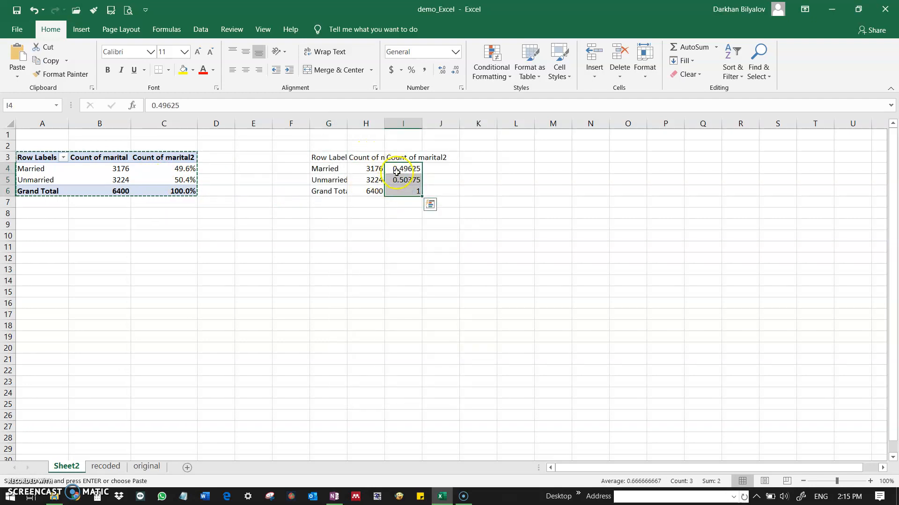
{"action": "left_click", "coordinate": [412, 70]}
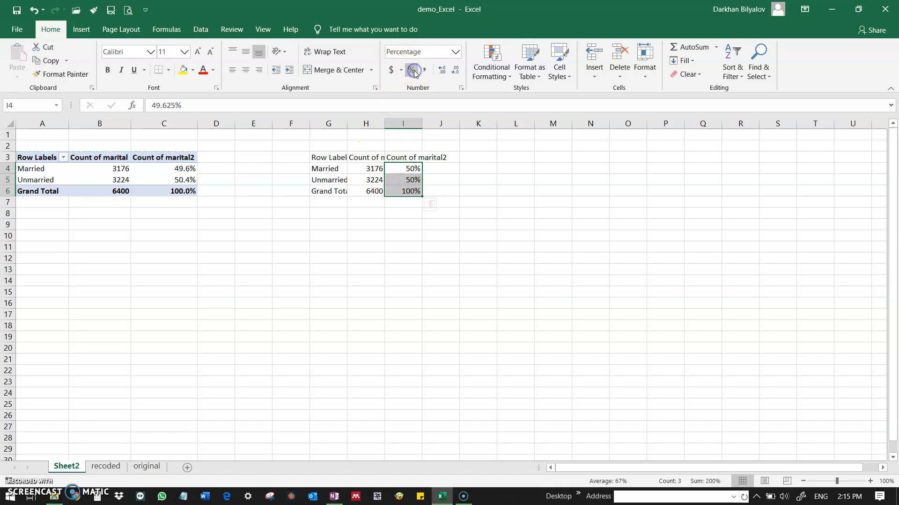
{"action": "left_click", "coordinate": [442, 70]}
{"action": "left_click", "coordinate": [372, 213]}
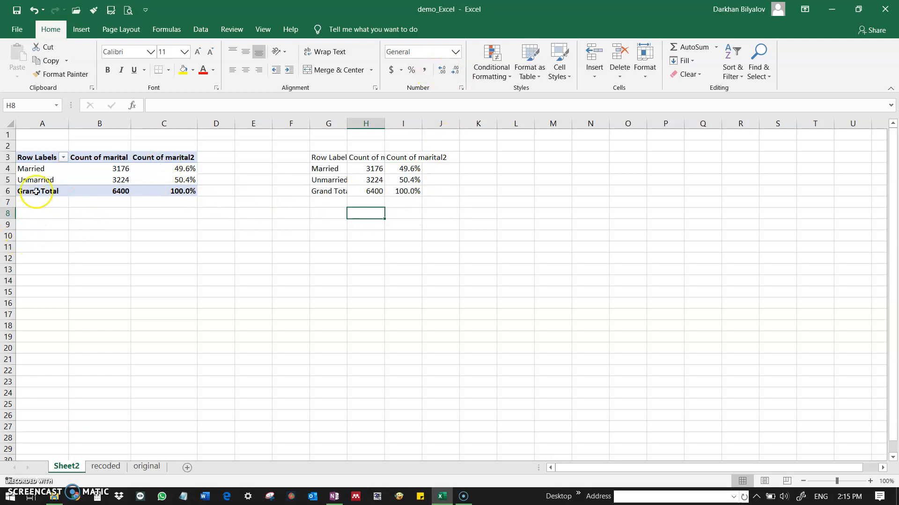
Copy the whole marital PivotTable, A3:C6, and paste it as a second PivotTable starting at cell A12.
{"action": "left_click_drag", "start_coordinate": [23, 159], "coordinate": [156, 196]}
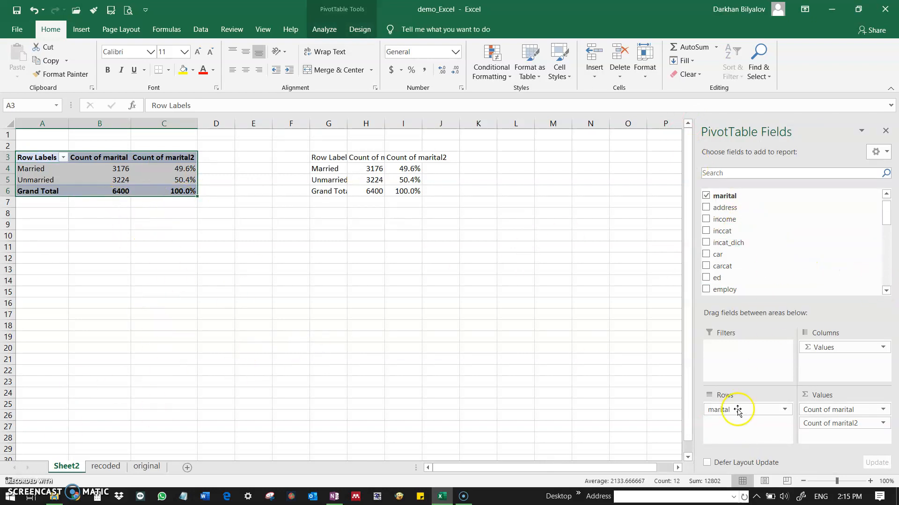
{"action": "left_click_drag", "start_coordinate": [743, 268], "coordinate": [751, 242]}
{"action": "left_click", "coordinate": [63, 157]}
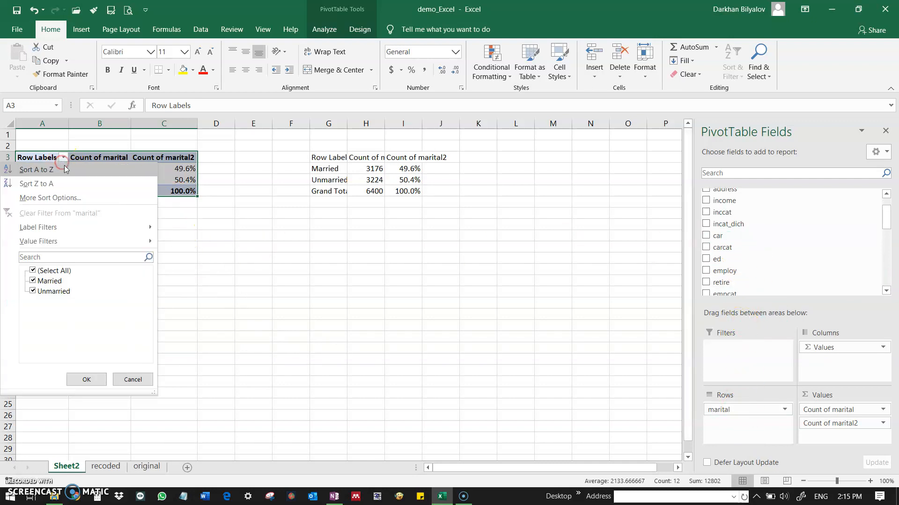
{"action": "right_click", "coordinate": [160, 158]}
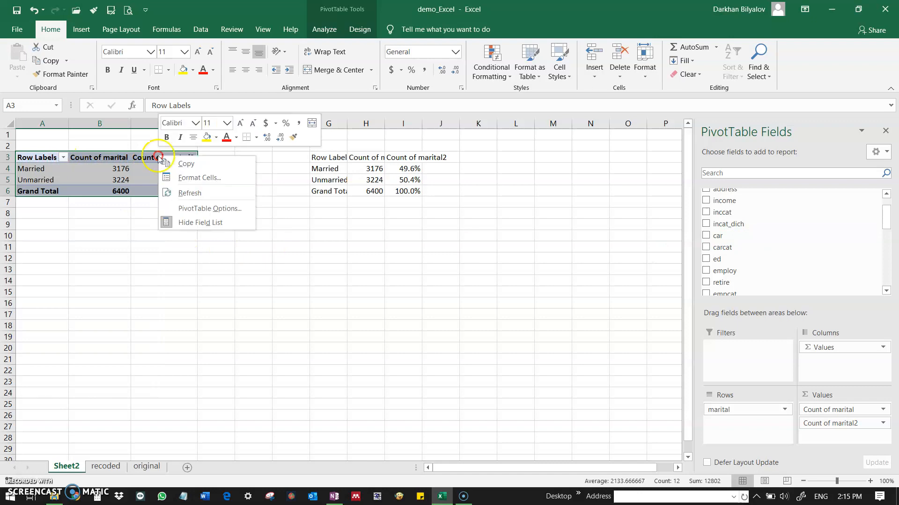
{"action": "left_click", "coordinate": [180, 164]}
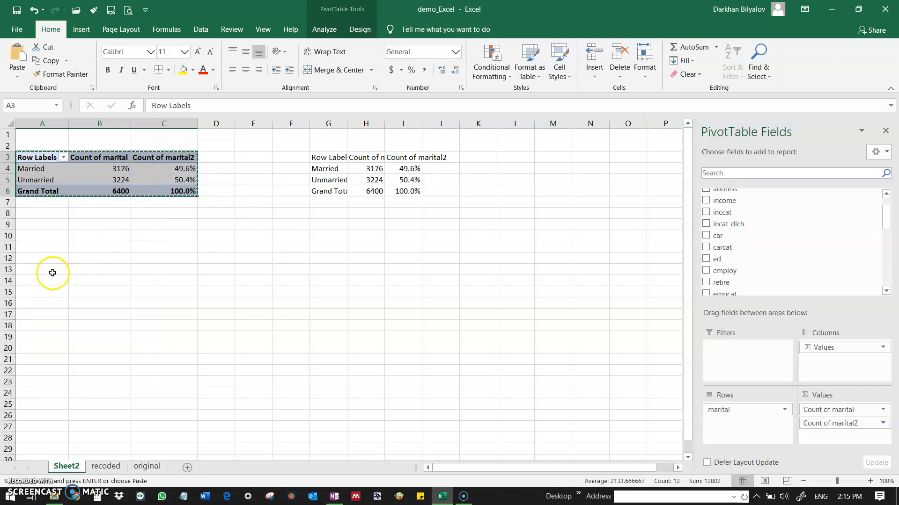
{"action": "left_click", "coordinate": [42, 256]}
{"action": "right_click", "coordinate": [42, 257]}
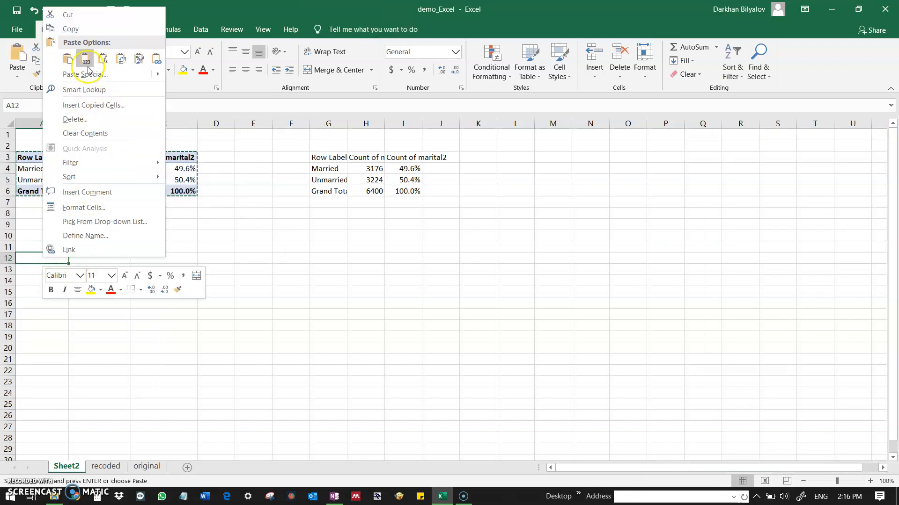
{"action": "left_click", "coordinate": [71, 66]}
{"action": "left_click", "coordinate": [164, 270]}
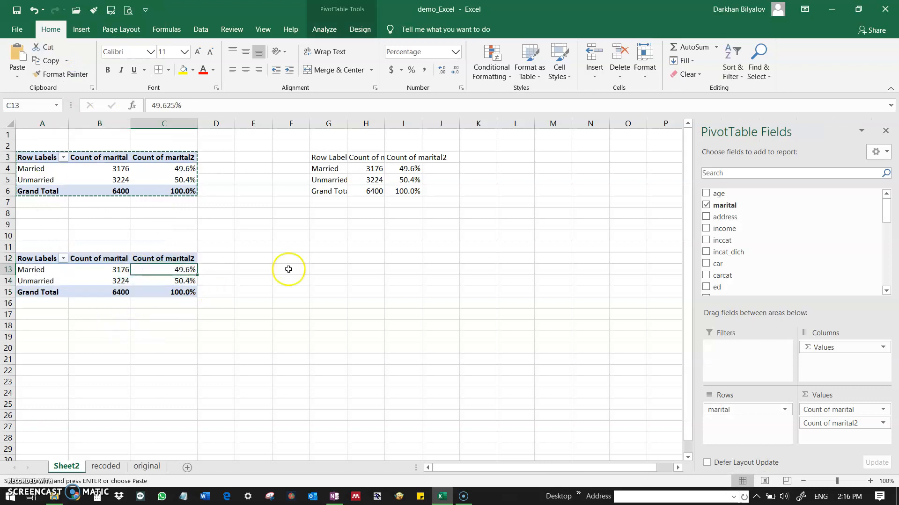
Remove the marital field from the copied PivotTable at A12, leaving its layout empty.
{"action": "left_click_drag", "start_coordinate": [33, 270], "coordinate": [59, 274]}
{"action": "left_click", "coordinate": [47, 271]}
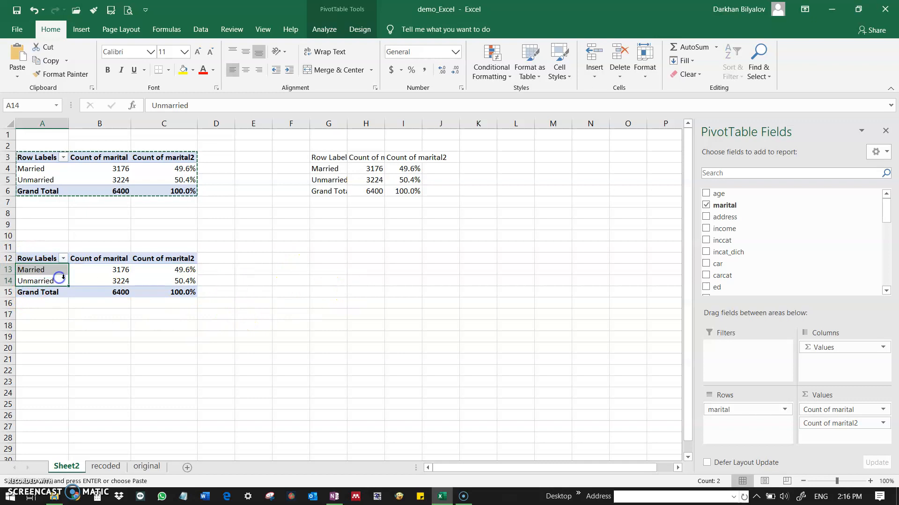
{"action": "left_click", "coordinate": [115, 279]}
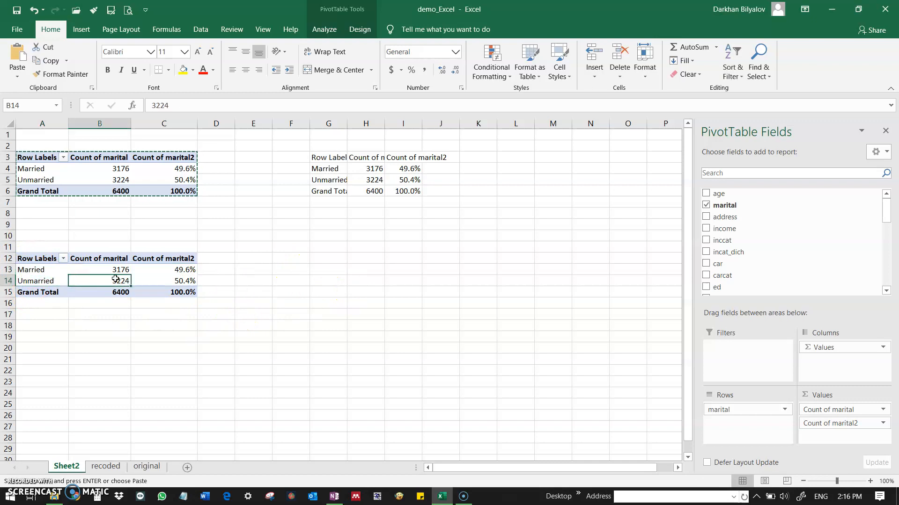
{"action": "left_click", "coordinate": [706, 206]}
{"action": "left_click", "coordinate": [143, 325]}
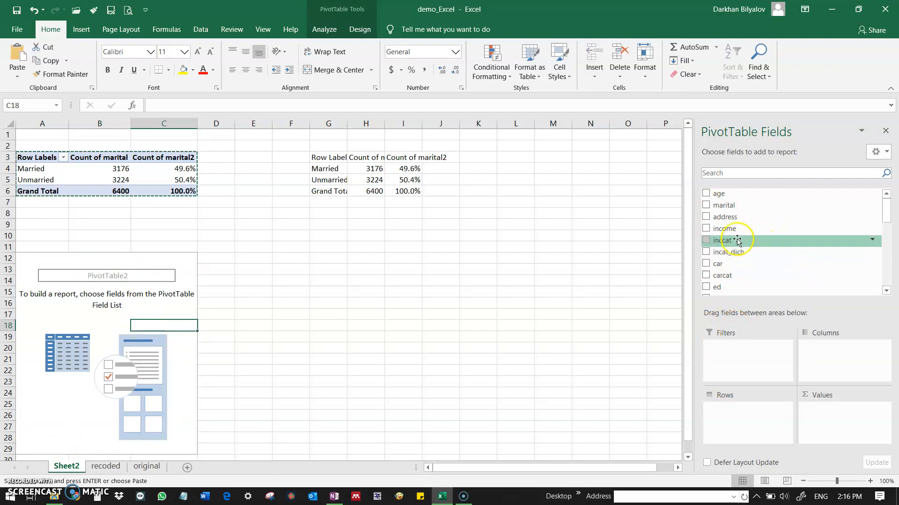
Place the inccat field in the Rows area of the PivotTable at A12 and add it twice to Values.
{"action": "left_click_drag", "start_coordinate": [738, 240], "coordinate": [749, 415]}
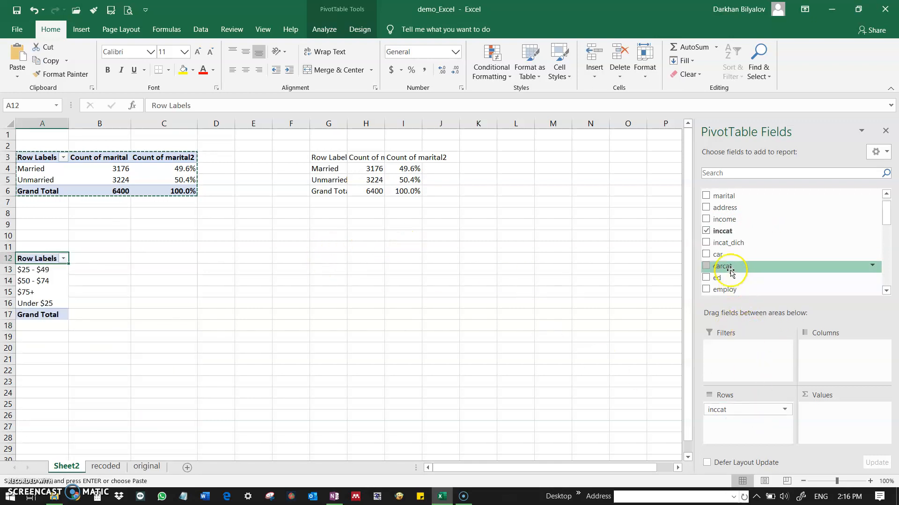
{"action": "left_click_drag", "start_coordinate": [733, 234], "coordinate": [825, 420]}
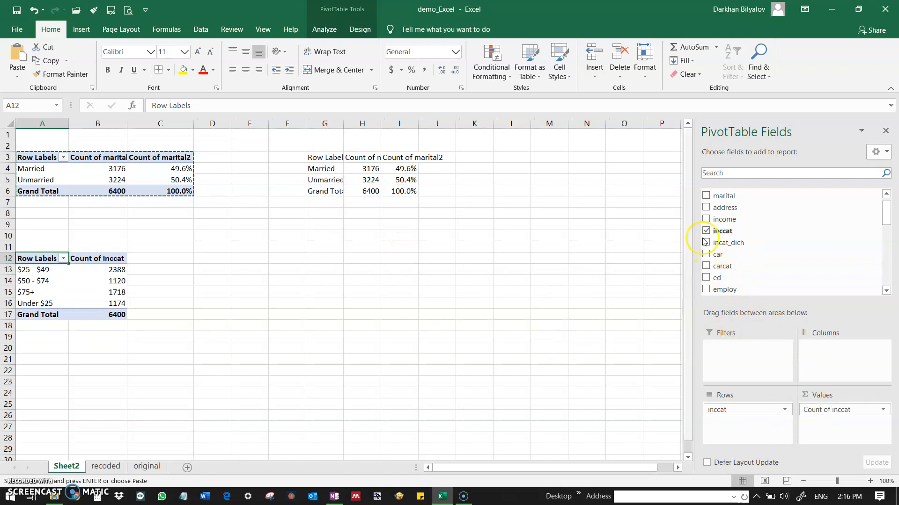
{"action": "left_click_drag", "start_coordinate": [723, 232], "coordinate": [835, 428]}
Set the second inccat count to show its values as % of Grand Total.
{"action": "left_click", "coordinate": [882, 424]}
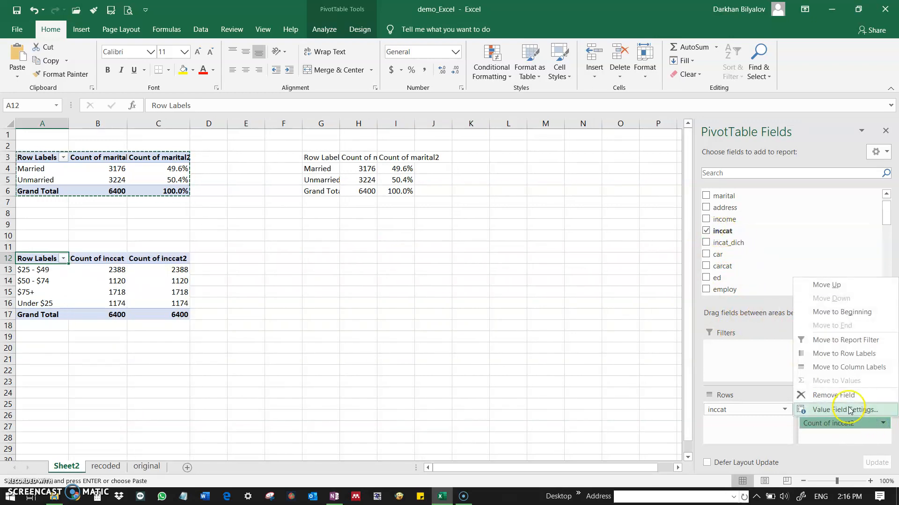
{"action": "left_click", "coordinate": [829, 413]}
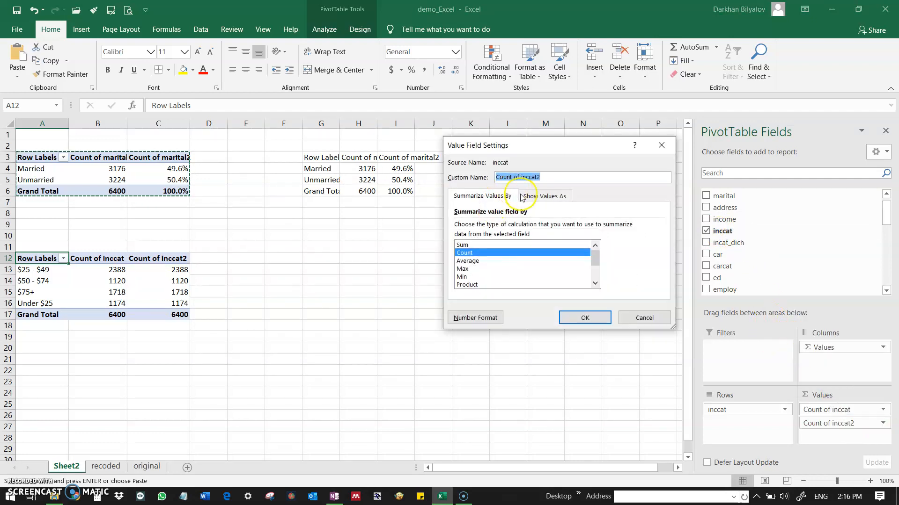
{"action": "left_click", "coordinate": [542, 196]}
{"action": "left_click", "coordinate": [505, 227]}
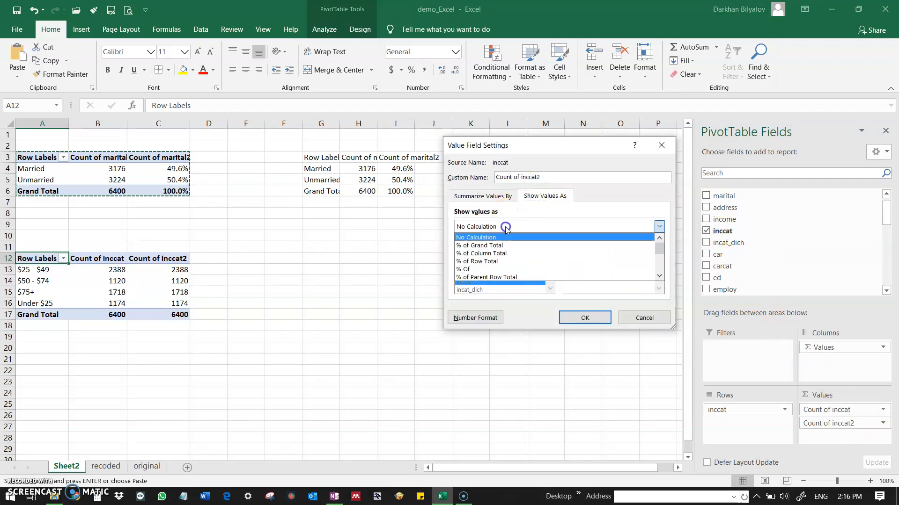
{"action": "left_click", "coordinate": [501, 242]}
{"action": "left_click", "coordinate": [584, 316]}
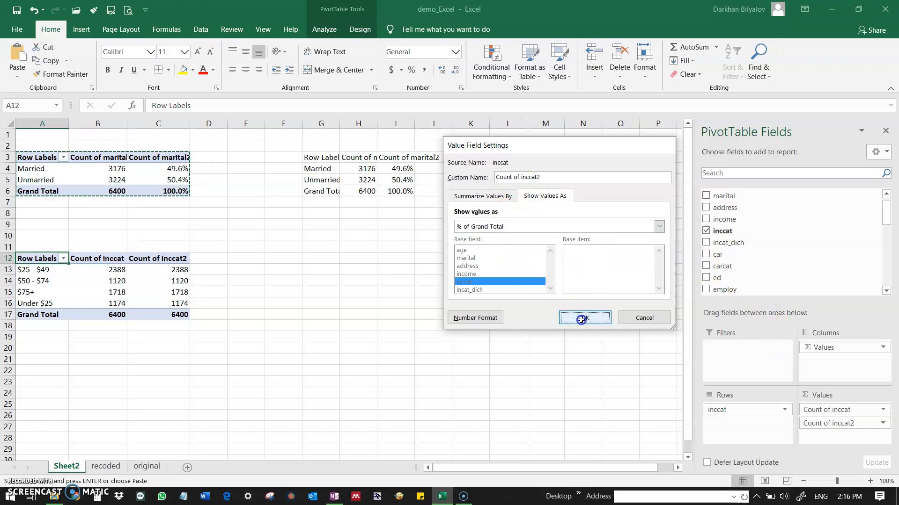
Examine the income category labels and their percentages in the inccat PivotTable.
{"action": "left_click", "coordinate": [161, 291]}
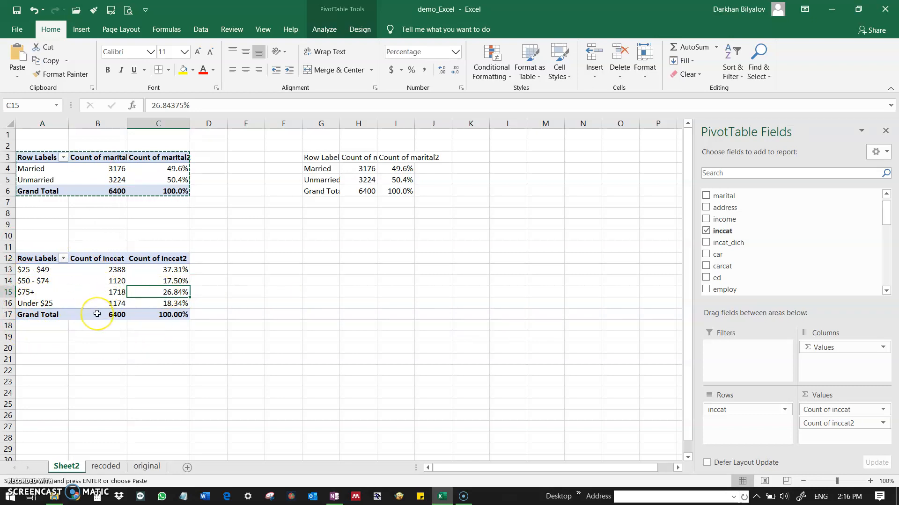
{"action": "left_click", "coordinate": [33, 270]}
{"action": "left_click", "coordinate": [33, 284]}
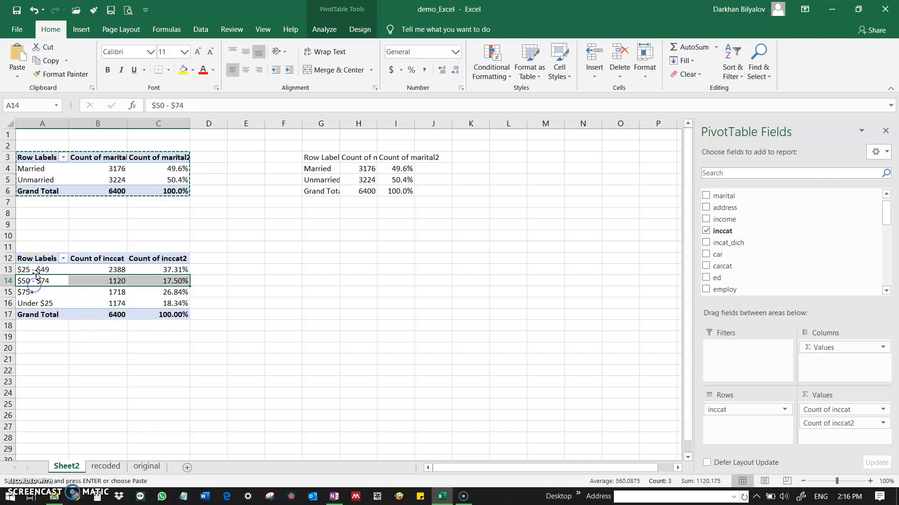
{"action": "left_click", "coordinate": [36, 288]}
{"action": "left_click", "coordinate": [40, 271]}
{"action": "left_click", "coordinate": [73, 277]}
{"action": "left_click", "coordinate": [142, 311]}
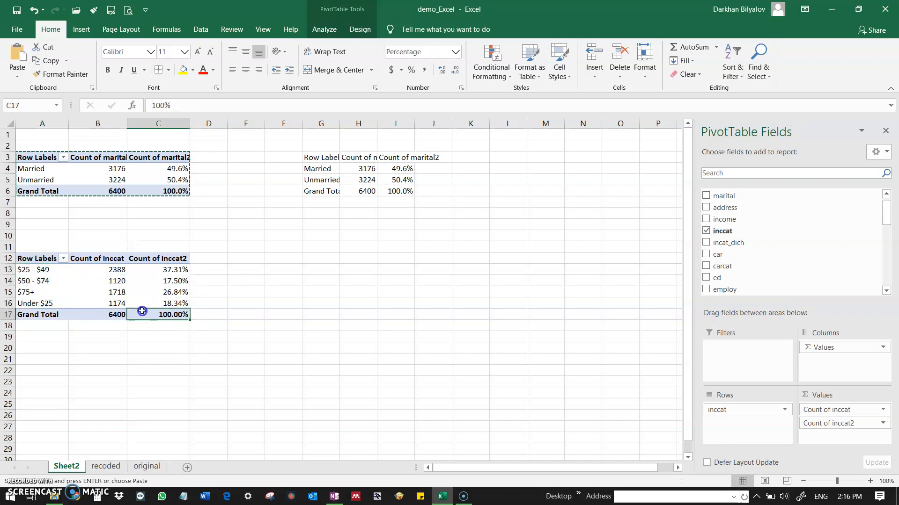
Paste another copy of the marital PivotTable at A20 and replace its marital fields with incat_dich in the Rows area.
{"action": "left_click", "coordinate": [39, 350]}
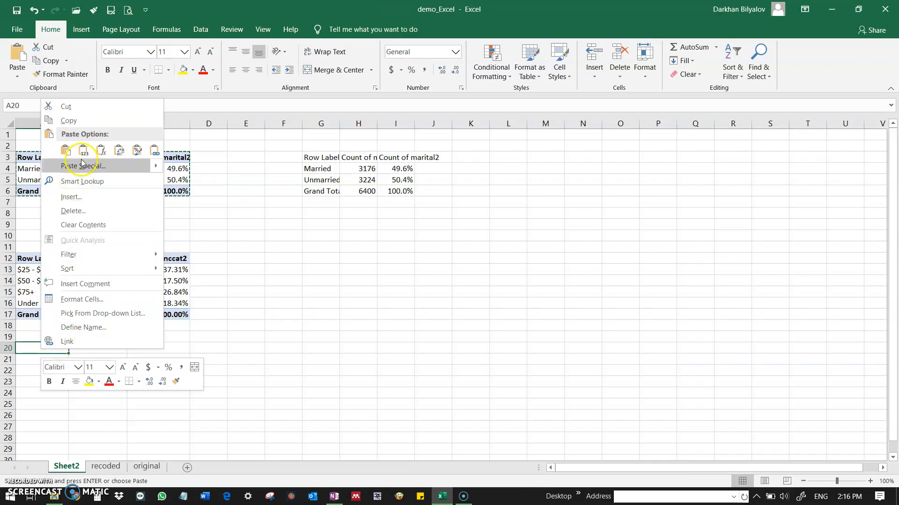
{"action": "left_click", "coordinate": [68, 152]}
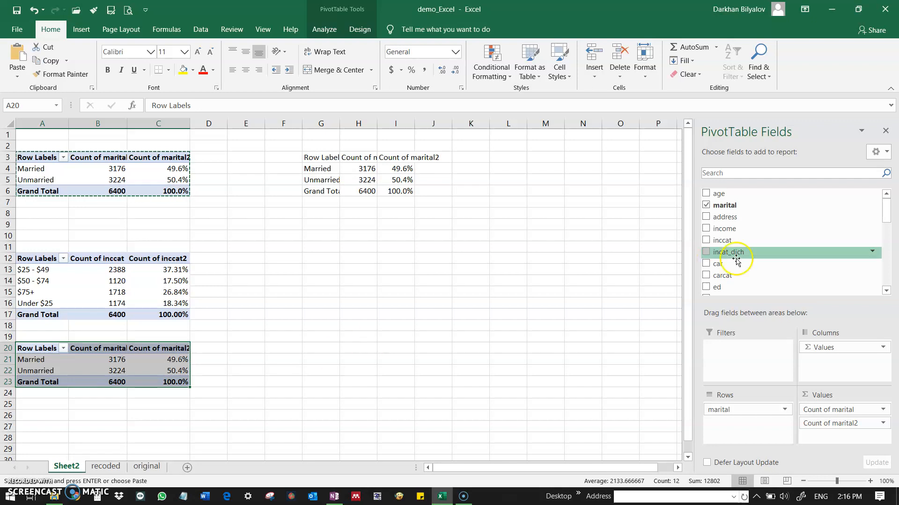
{"action": "left_click", "coordinate": [706, 207]}
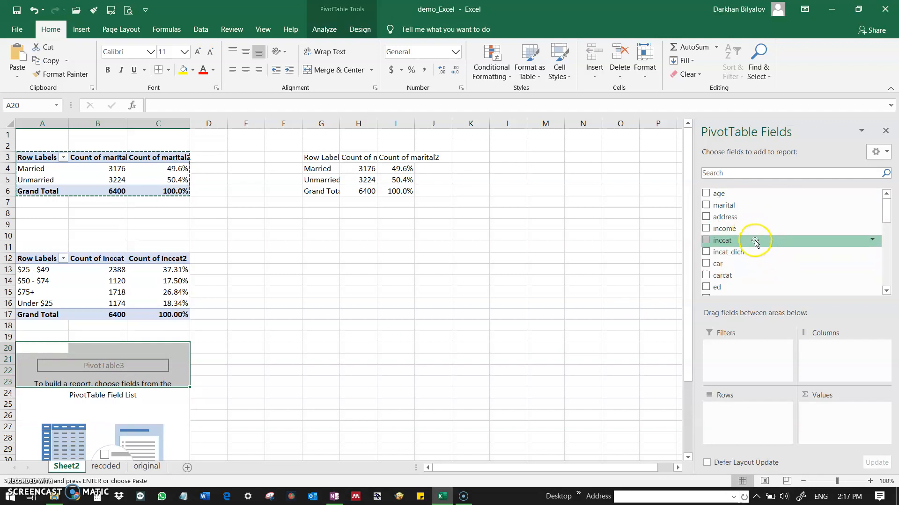
{"action": "left_click_drag", "start_coordinate": [731, 253], "coordinate": [746, 407]}
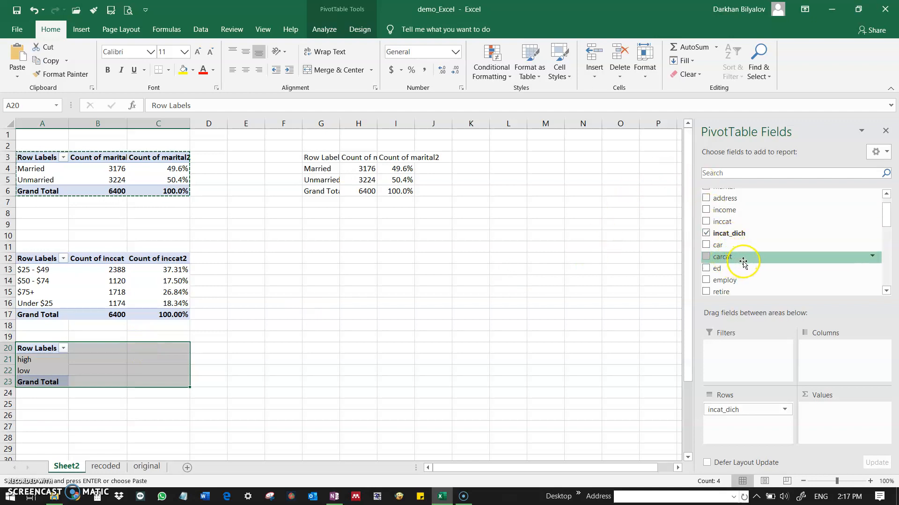
Look over the survey data on the recoded and original sheets.
{"action": "left_click", "coordinate": [106, 467]}
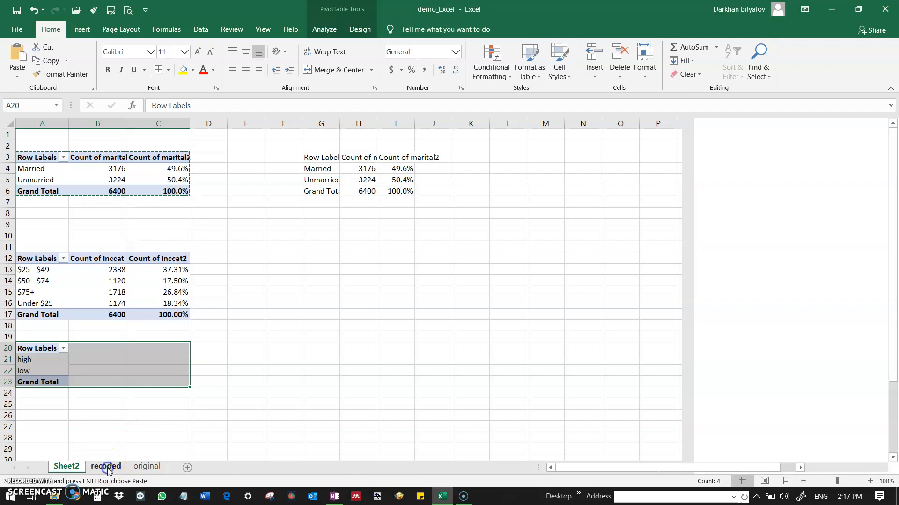
{"action": "left_click", "coordinate": [251, 215]}
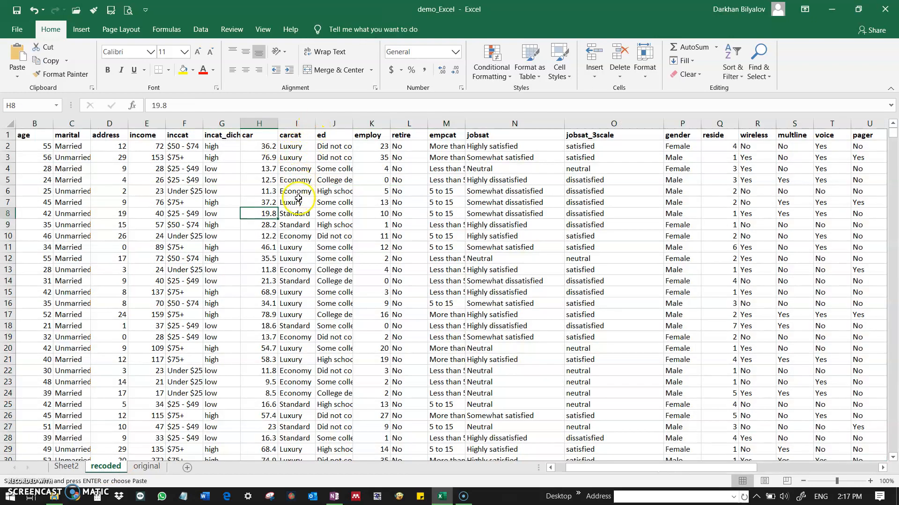
{"action": "left_click", "coordinate": [147, 466]}
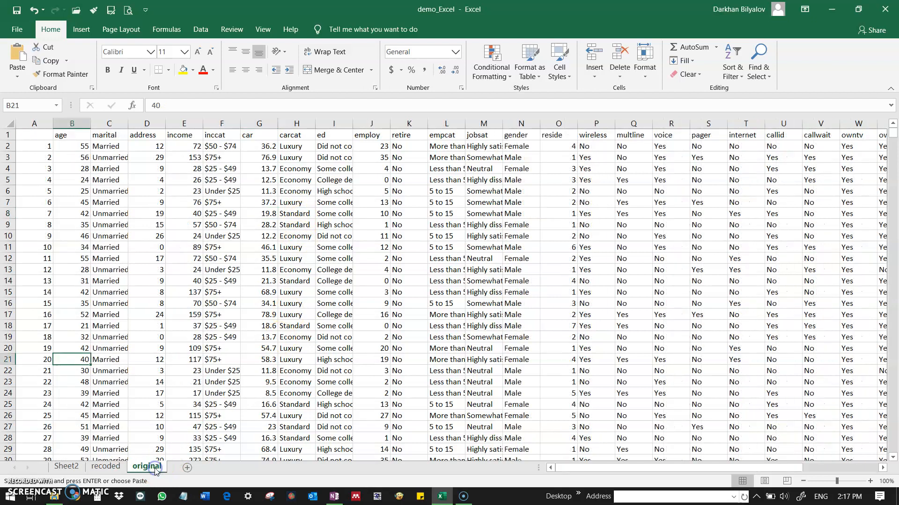
Return to Sheet2 and place the carcat field in the Columns area of the PivotTable at A20.
{"action": "left_click", "coordinate": [75, 467]}
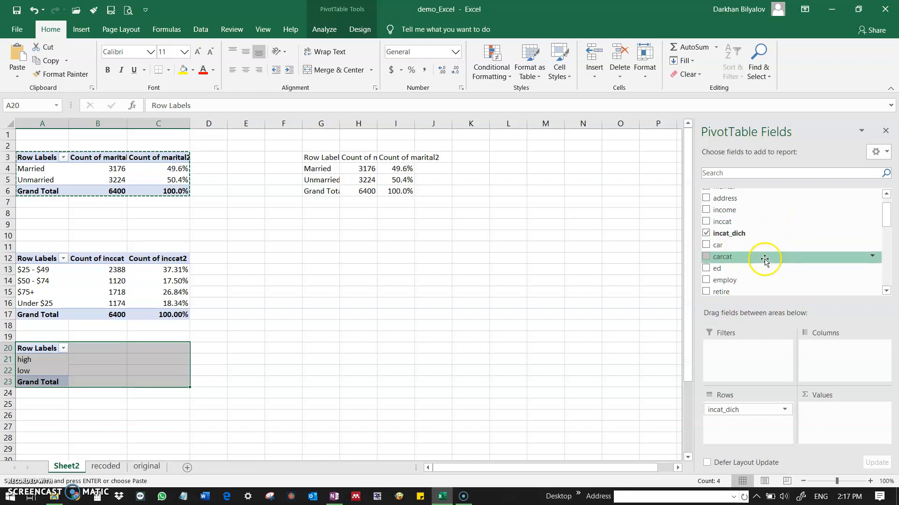
{"action": "left_click_drag", "start_coordinate": [741, 257], "coordinate": [823, 355]}
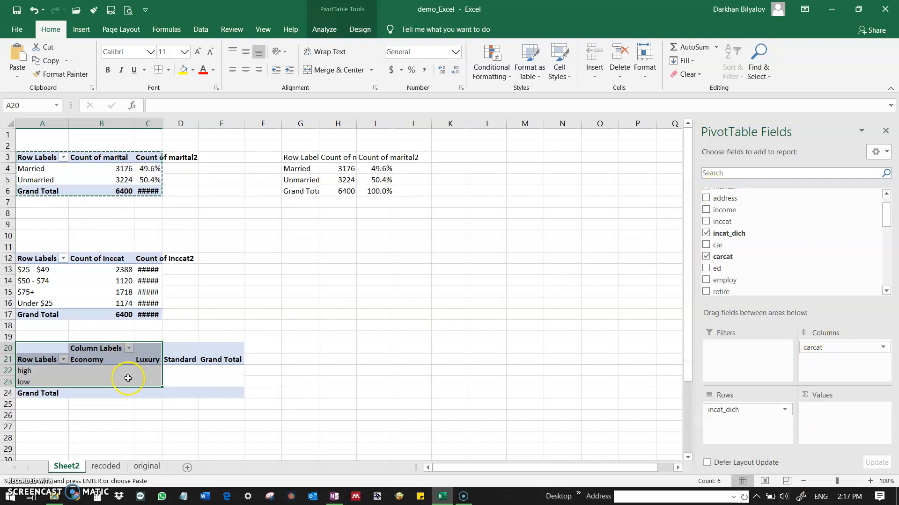
Examine the car category columns and the high and low income rows of the PivotTable at A20.
{"action": "left_click", "coordinate": [90, 358]}
{"action": "left_click_drag", "start_coordinate": [89, 360], "coordinate": [183, 355]}
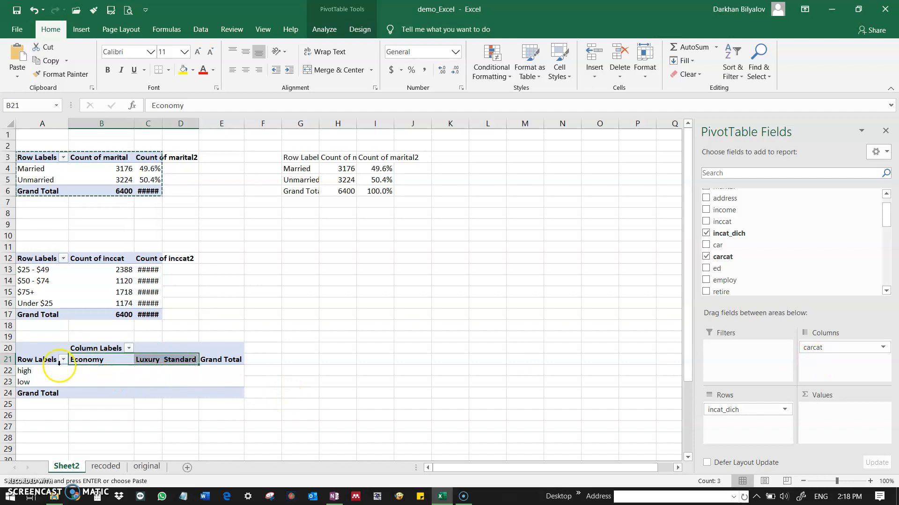
{"action": "left_click", "coordinate": [26, 371]}
{"action": "left_click", "coordinate": [30, 383]}
{"action": "left_click", "coordinate": [30, 372]}
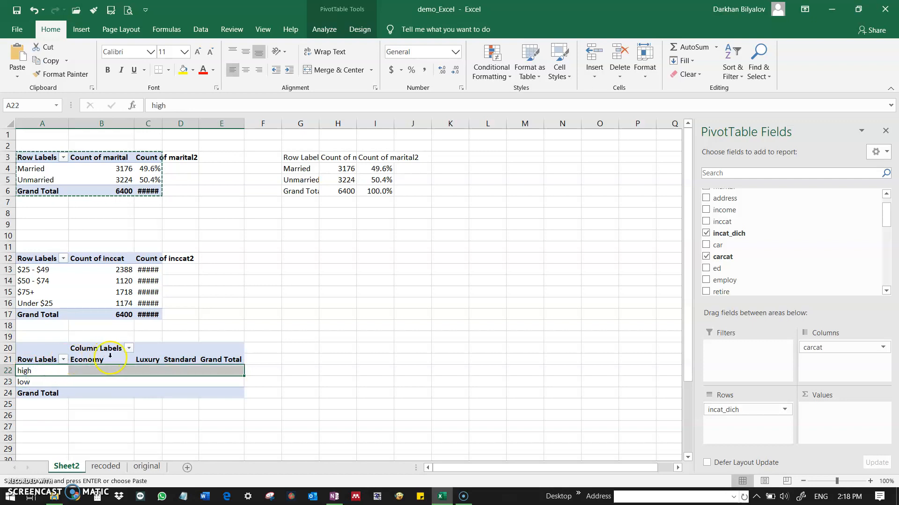
{"action": "left_click", "coordinate": [154, 356]}
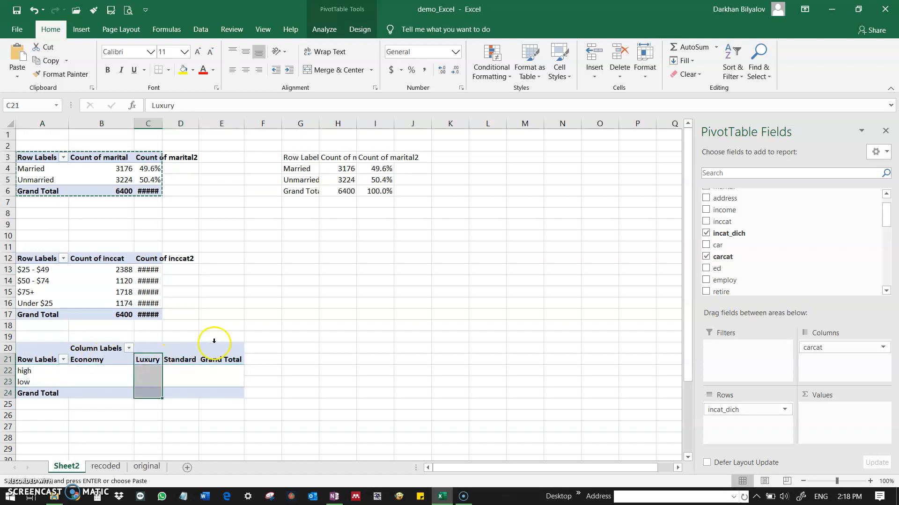
{"action": "left_click", "coordinate": [49, 354]}
Add the carcat field to the Values area of the PivotTable at A20 as a count.
{"action": "left_click", "coordinate": [755, 257]}
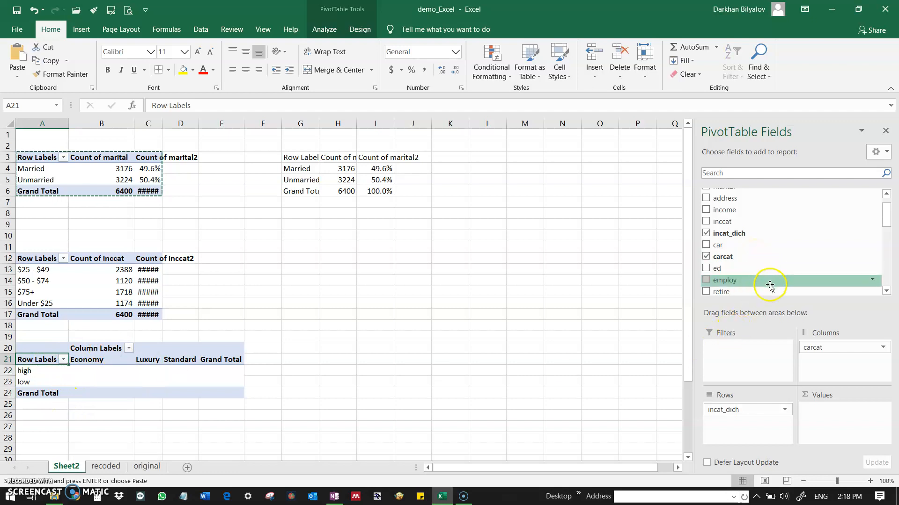
{"action": "left_click", "coordinate": [766, 257]}
{"action": "left_click_drag", "start_coordinate": [766, 257], "coordinate": [834, 427]}
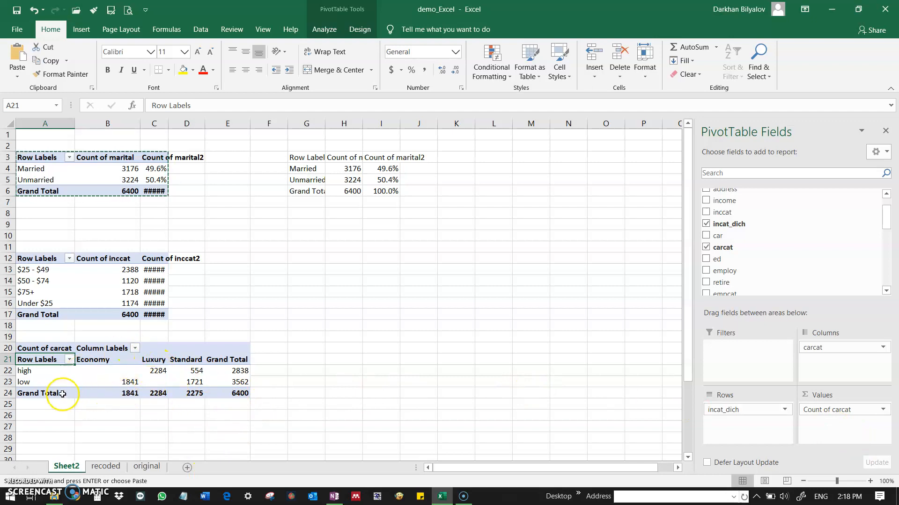
Compare the counts of economy, luxury and standard cars in the high income row of the PivotTable at A20.
{"action": "left_click", "coordinate": [41, 373]}
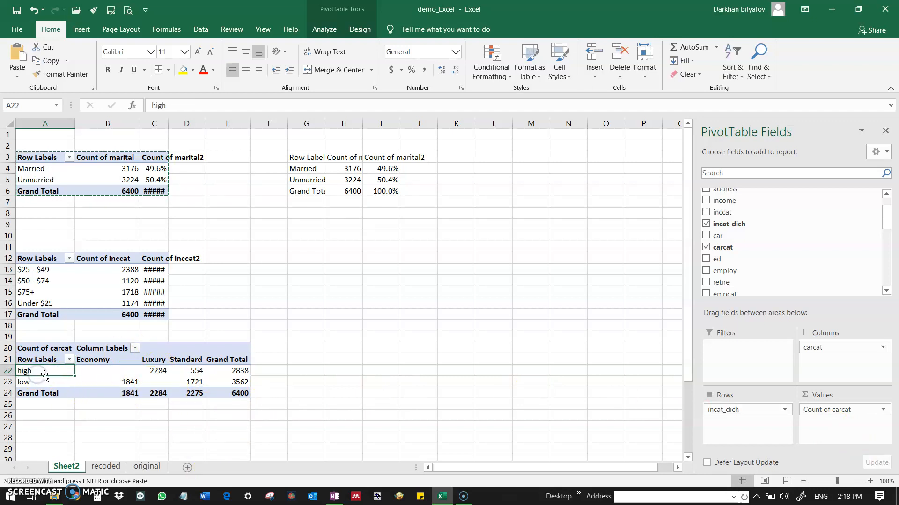
{"action": "left_click", "coordinate": [120, 371]}
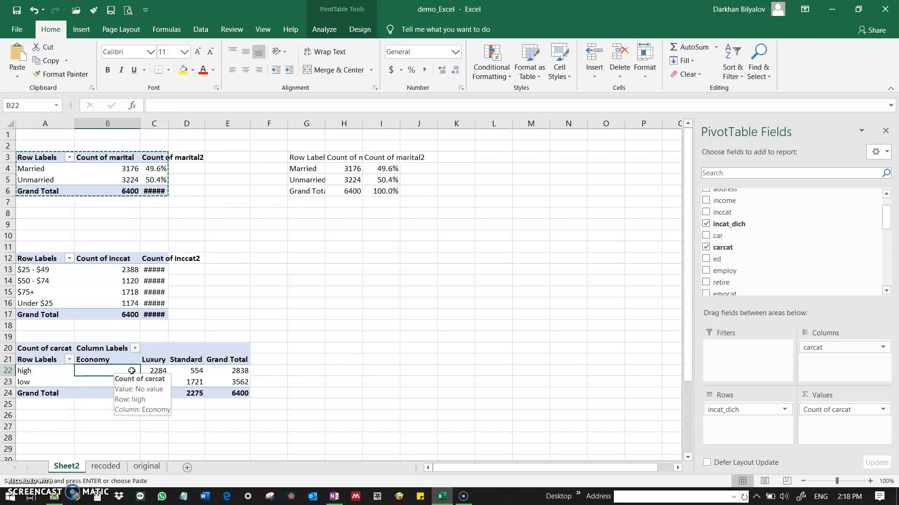
{"action": "mouse_move", "coordinate": [156, 371]}
{"action": "left_mouse_down"}
{"action": "mouse_move", "coordinate": [176, 370]}
{"action": "mouse_move", "coordinate": [157, 372]}
{"action": "left_mouse_up"}
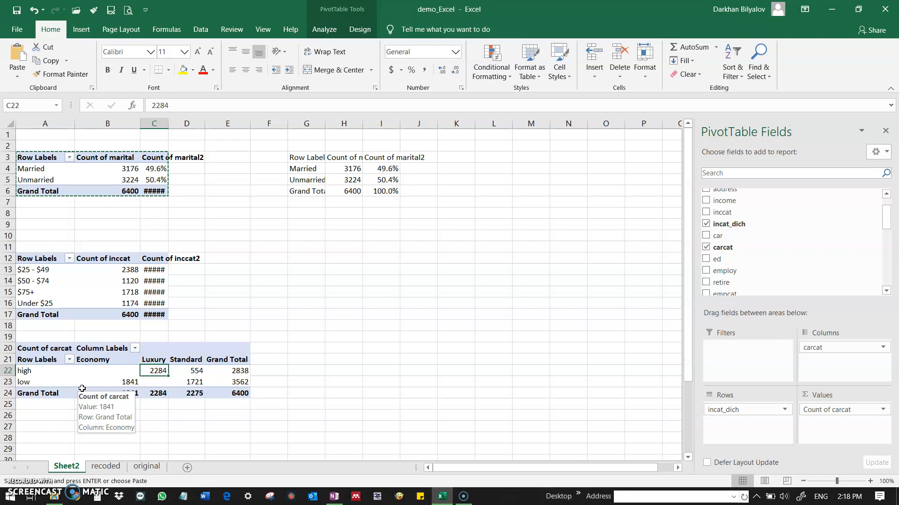
{"action": "left_click", "coordinate": [31, 371]}
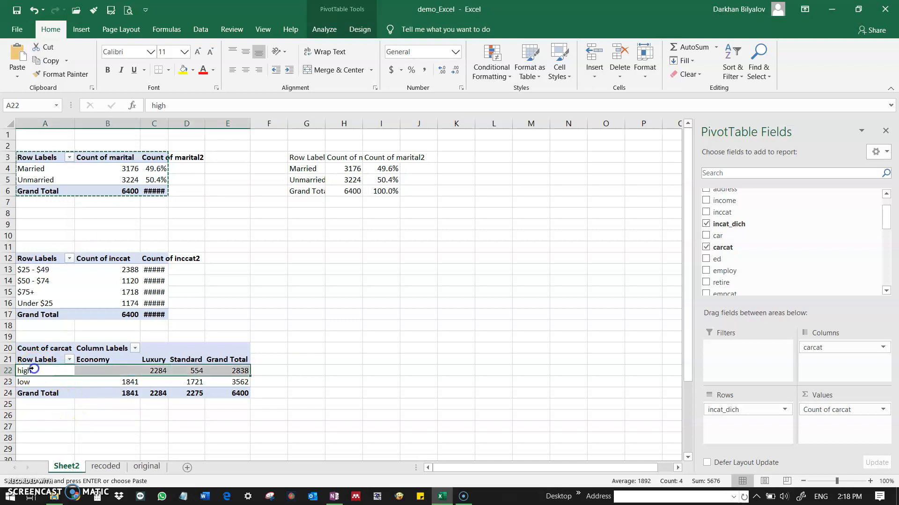
{"action": "left_click", "coordinate": [152, 371]}
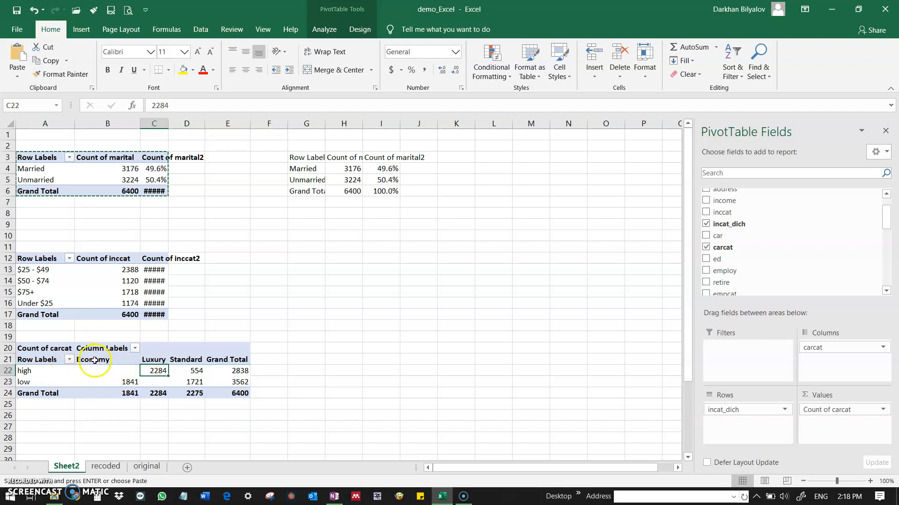
Copy the income by car category PivotTable (A20:E24) and paste it at A29.
{"action": "scroll", "coordinate": [45, 348], "scroll_direction": "down", "scroll_amount": 2}
{"action": "left_click", "coordinate": [28, 292]}
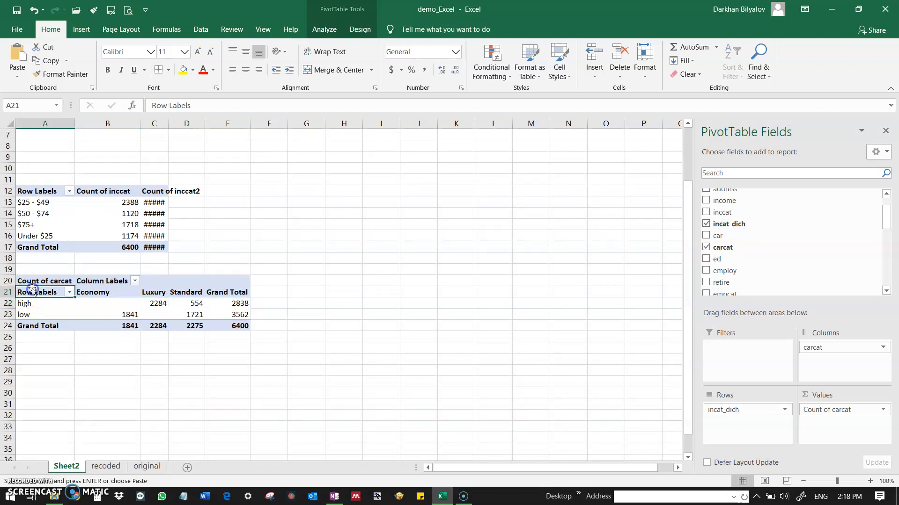
{"action": "left_click", "coordinate": [29, 279]}
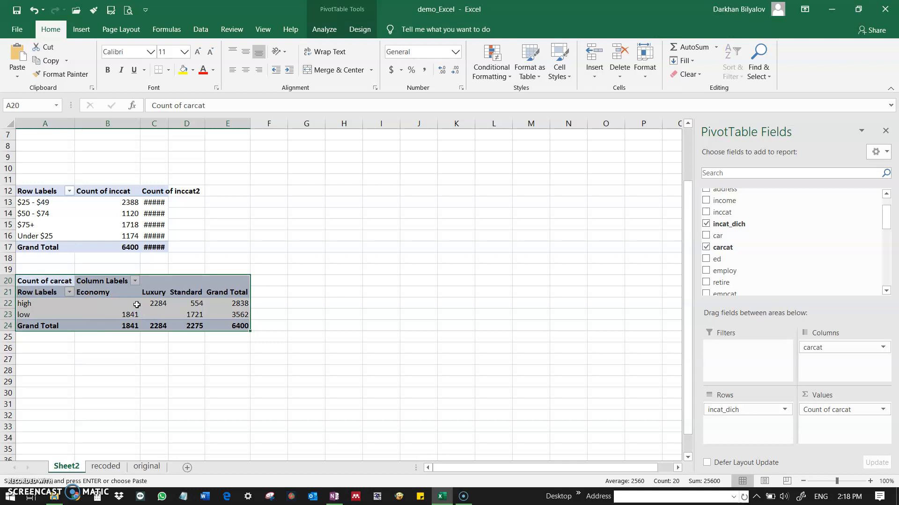
{"action": "left_click", "coordinate": [60, 377]}
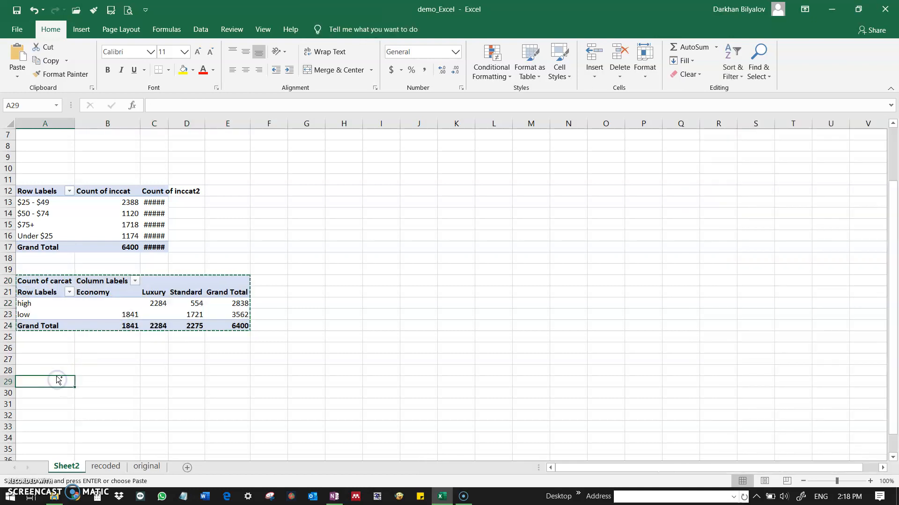
{"action": "key", "text": "ctrl+v"}
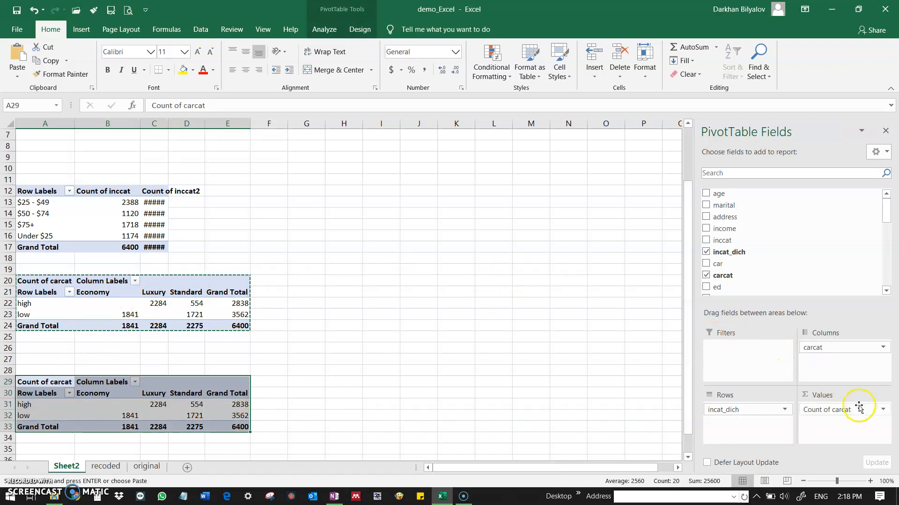
Show the carcat counts in the PivotTable at A29 as % of Row Total with one decimal place.
{"action": "left_click", "coordinate": [872, 410]}
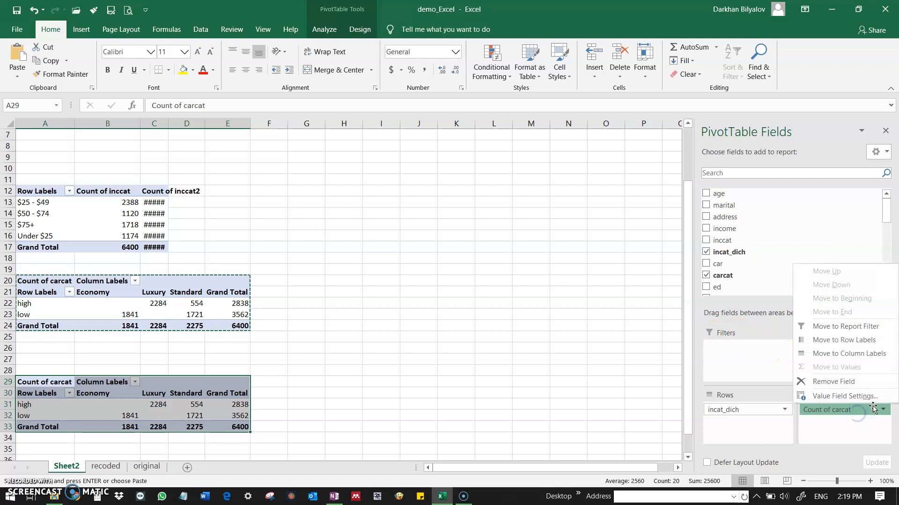
{"action": "left_click", "coordinate": [861, 396]}
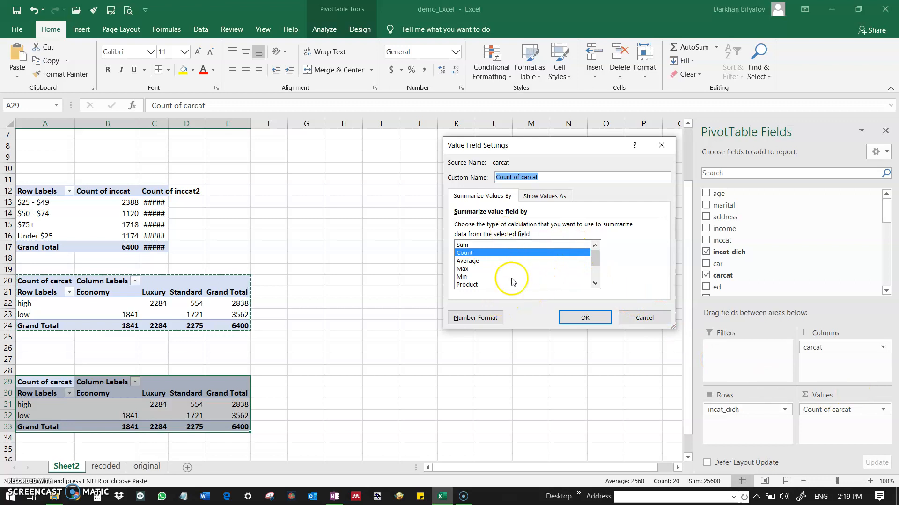
{"action": "left_click", "coordinate": [561, 197]}
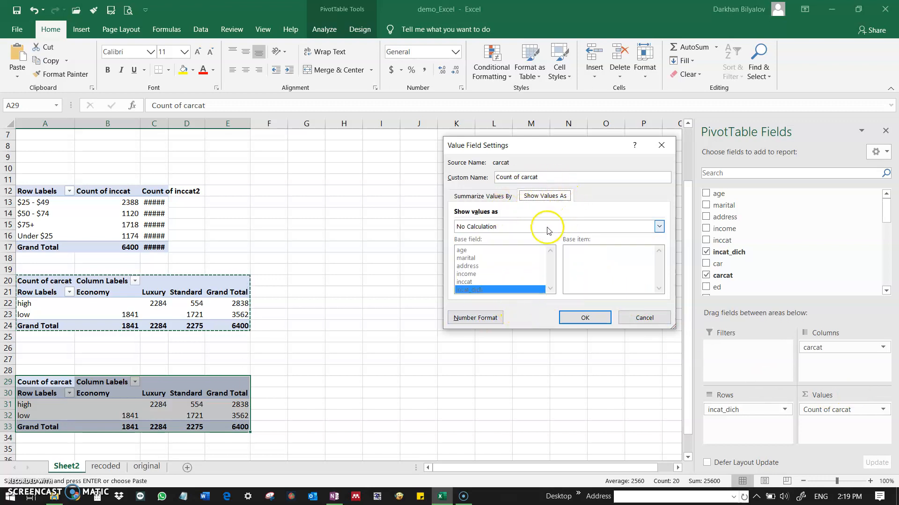
{"action": "left_click", "coordinate": [519, 228]}
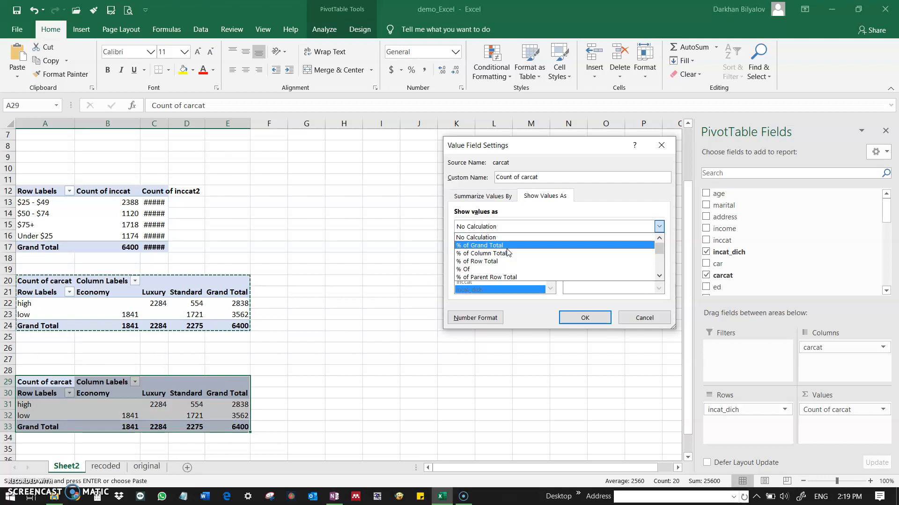
{"action": "left_click", "coordinate": [507, 261]}
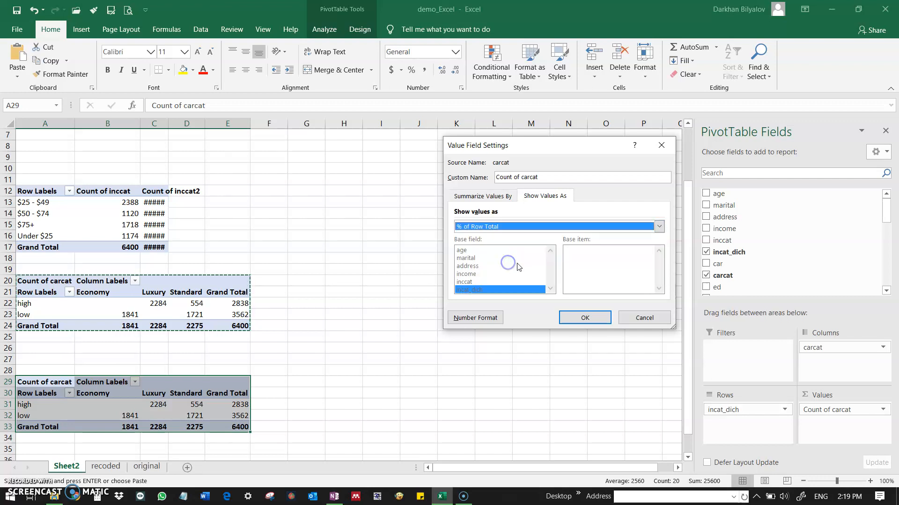
{"action": "left_click", "coordinate": [585, 318]}
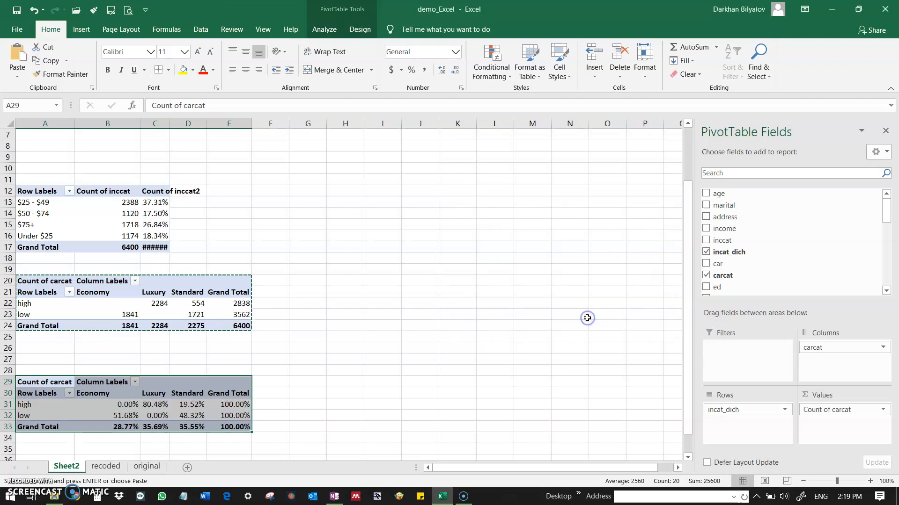
{"action": "left_click_drag", "start_coordinate": [126, 404], "coordinate": [232, 427]}
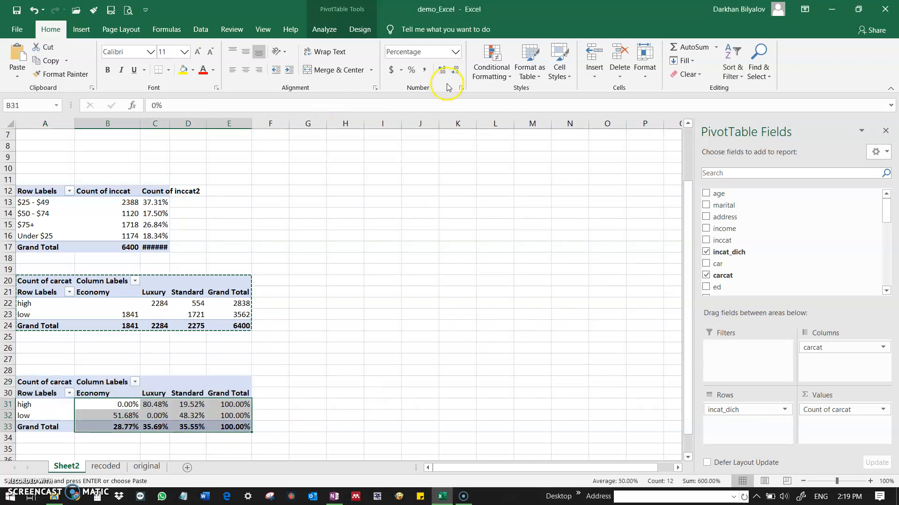
{"action": "left_click", "coordinate": [455, 70]}
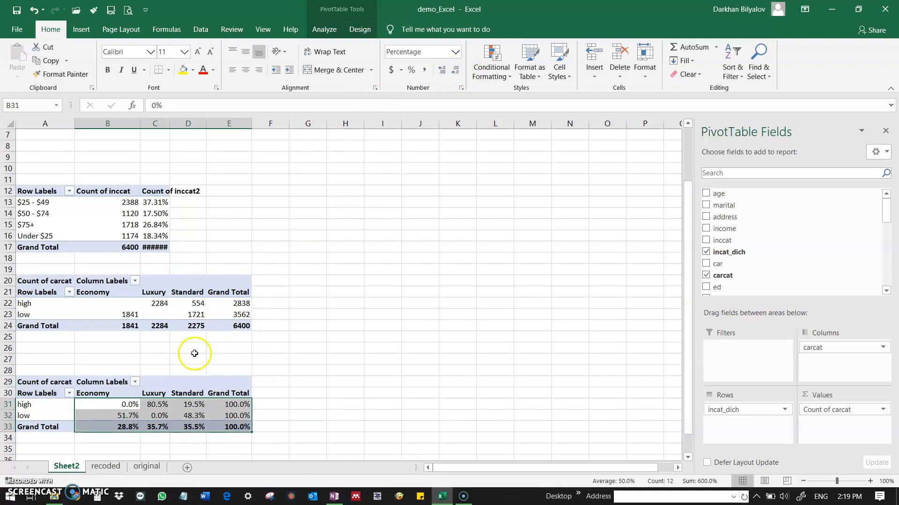
Examine the row percentages of each car category for high and low income in the PivotTable at A29.
{"action": "left_click", "coordinate": [191, 414]}
{"action": "left_click", "coordinate": [155, 404]}
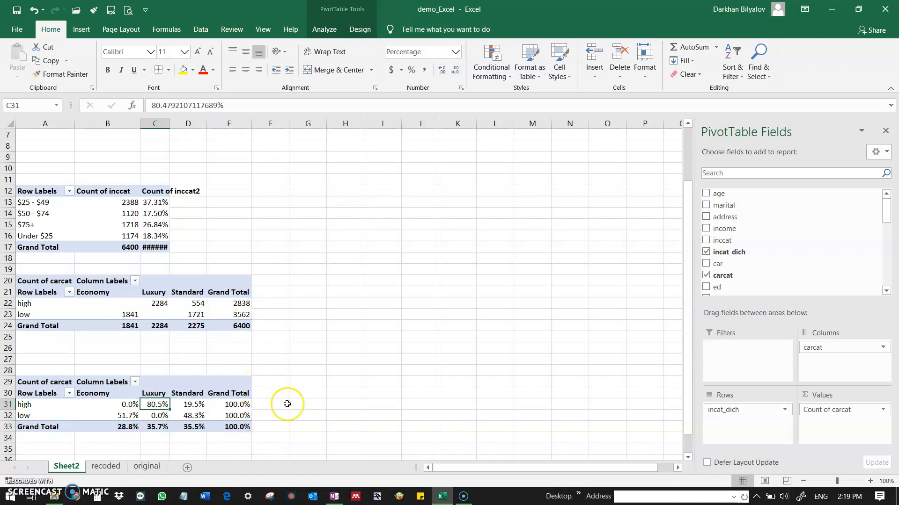
{"action": "left_click", "coordinate": [196, 404]}
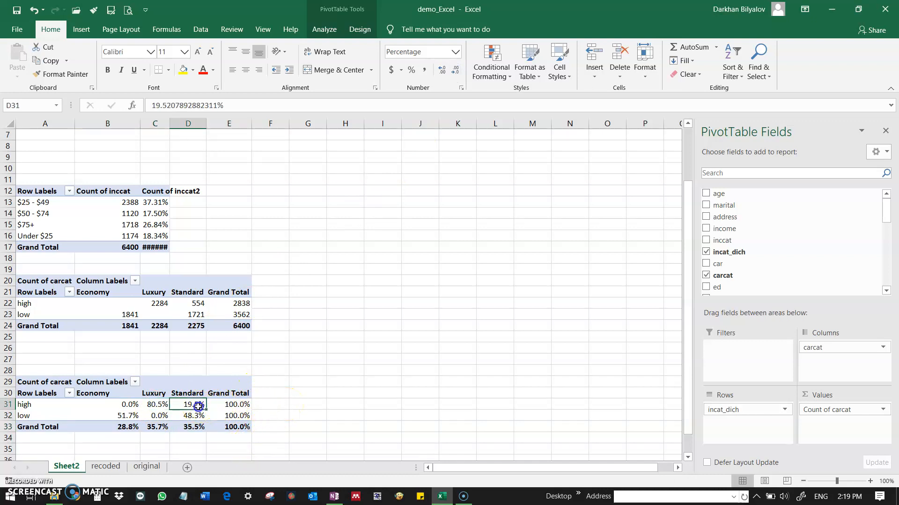
{"action": "left_click", "coordinate": [126, 405]}
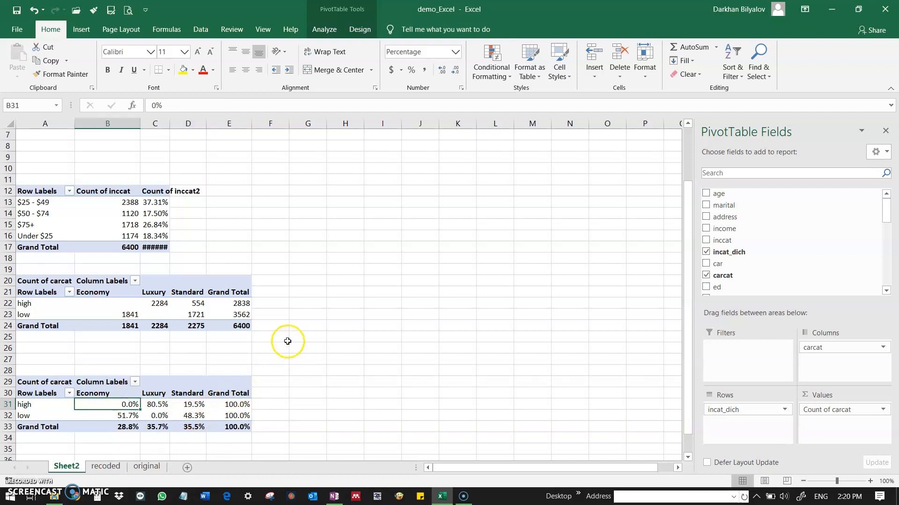
{"action": "left_click", "coordinate": [159, 415]}
{"action": "mouse_move", "coordinate": [127, 417]}
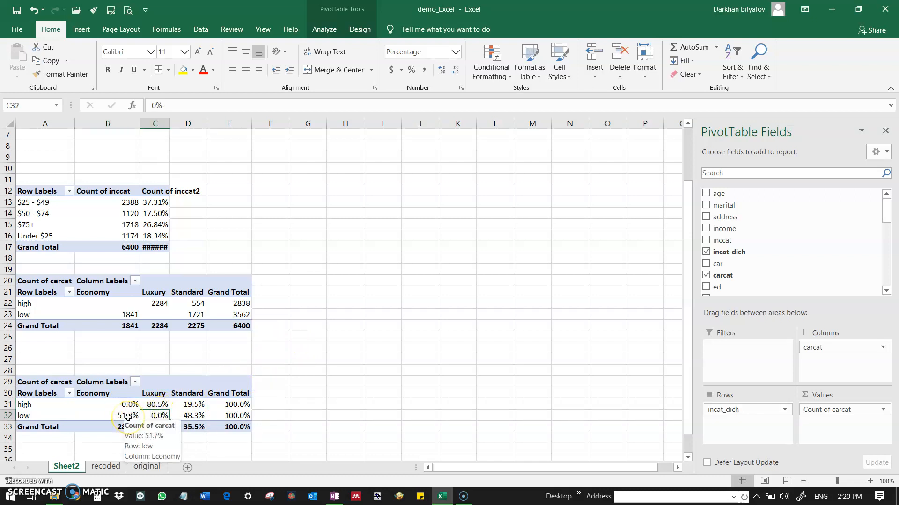
{"action": "left_click", "coordinate": [128, 417]}
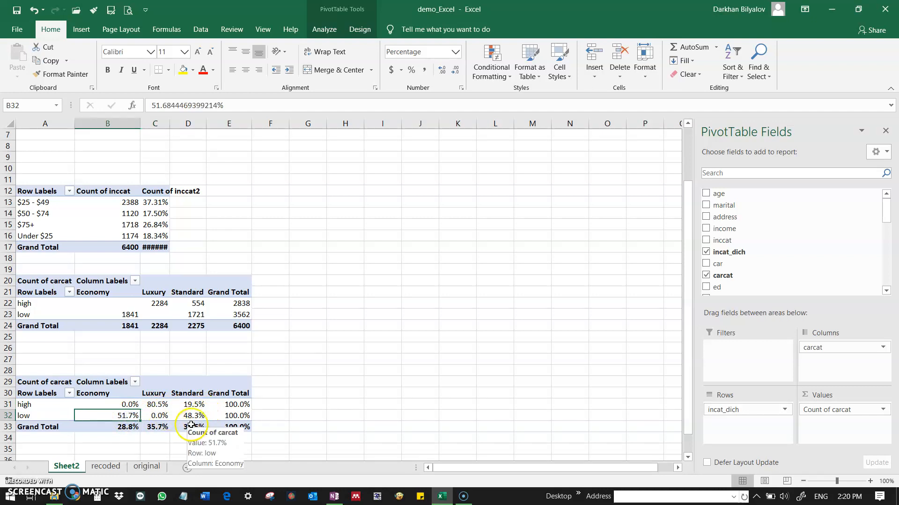
{"action": "left_click", "coordinate": [31, 451]}
{"action": "scroll", "coordinate": [51, 408], "scroll_direction": "down", "scroll_amount": 2}
{"action": "left_click", "coordinate": [70, 338]}
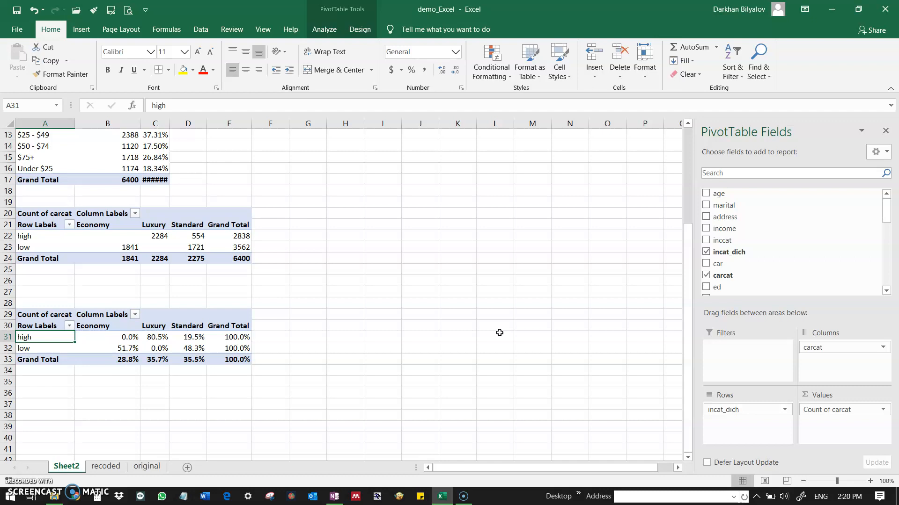
{"action": "scroll", "coordinate": [328, 197], "scroll_direction": "up", "scroll_amount": 4}
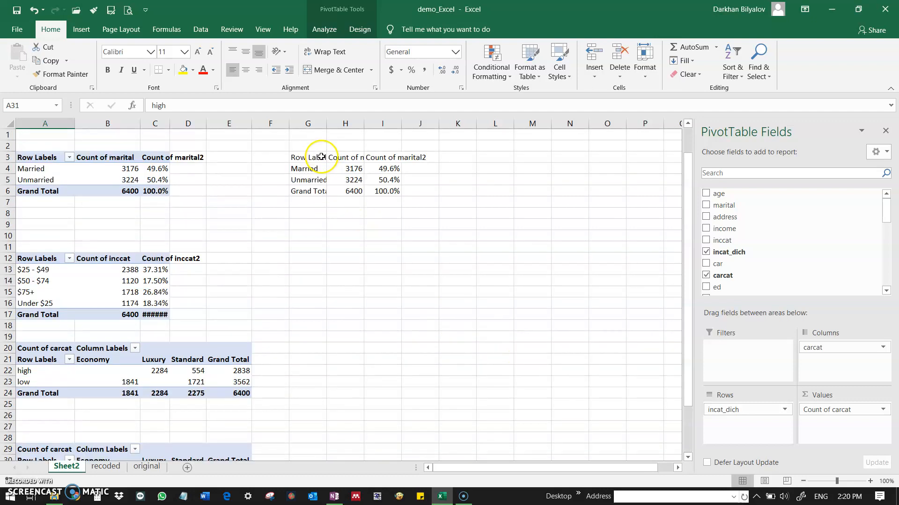
{"action": "left_click_drag", "start_coordinate": [26, 159], "coordinate": [162, 187]}
{"action": "left_click", "coordinate": [161, 189]}
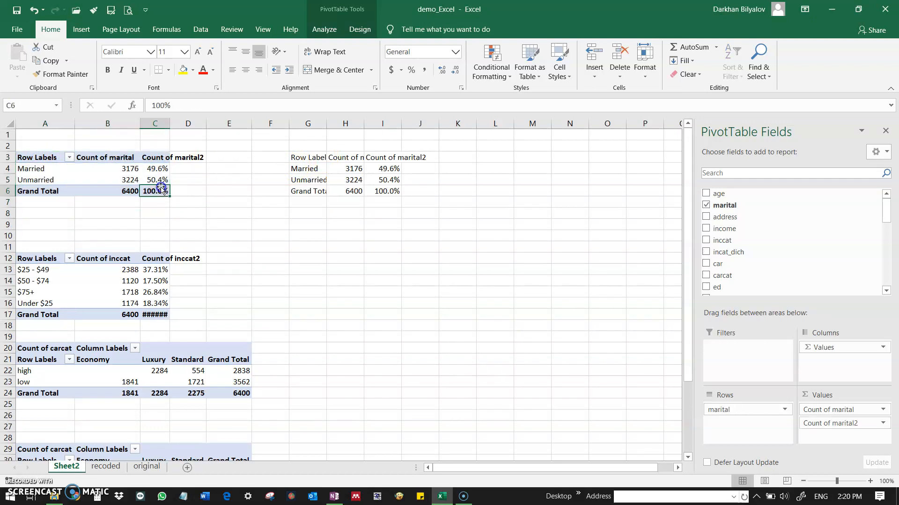
{"action": "left_click_drag", "start_coordinate": [33, 161], "coordinate": [149, 190]}
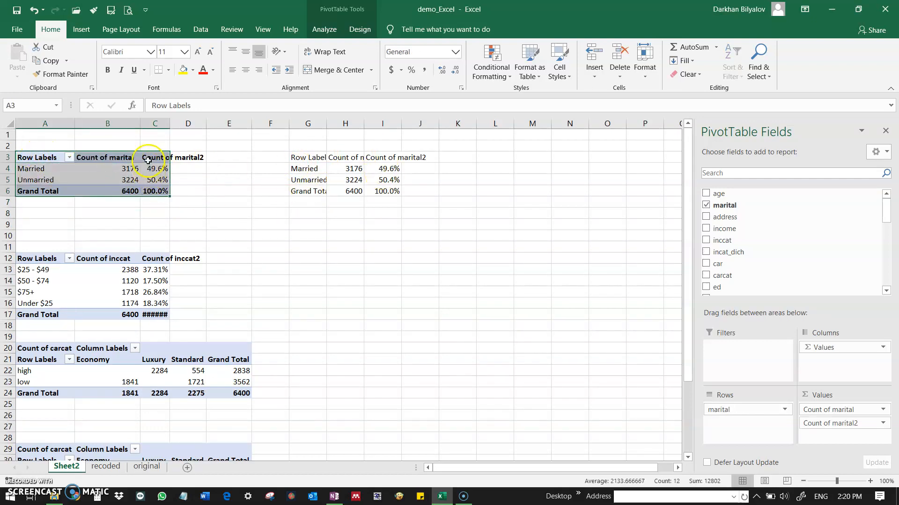
{"action": "key", "text": "ctrl+z"}
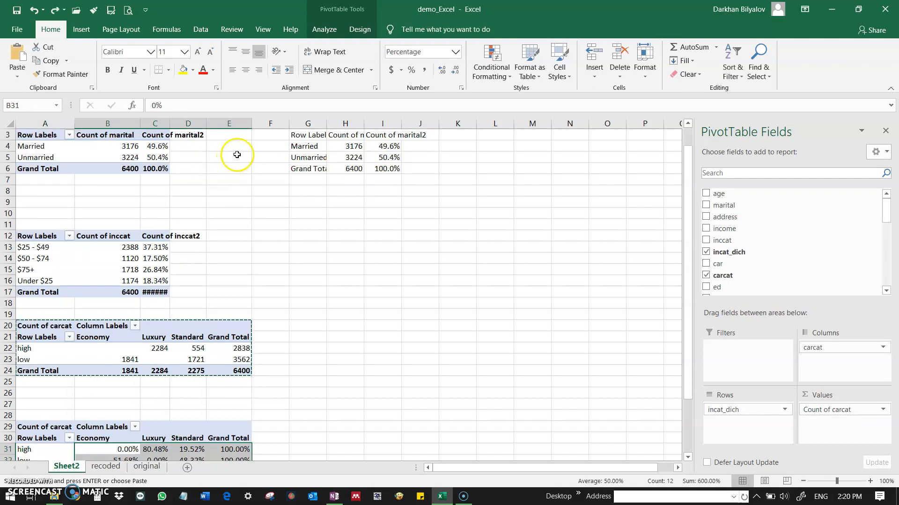
{"action": "key", "text": "ctrl+y"}
{"action": "left_click", "coordinate": [280, 221]}
{"action": "scroll", "coordinate": [280, 221], "scroll_direction": "up", "scroll_amount": 1}
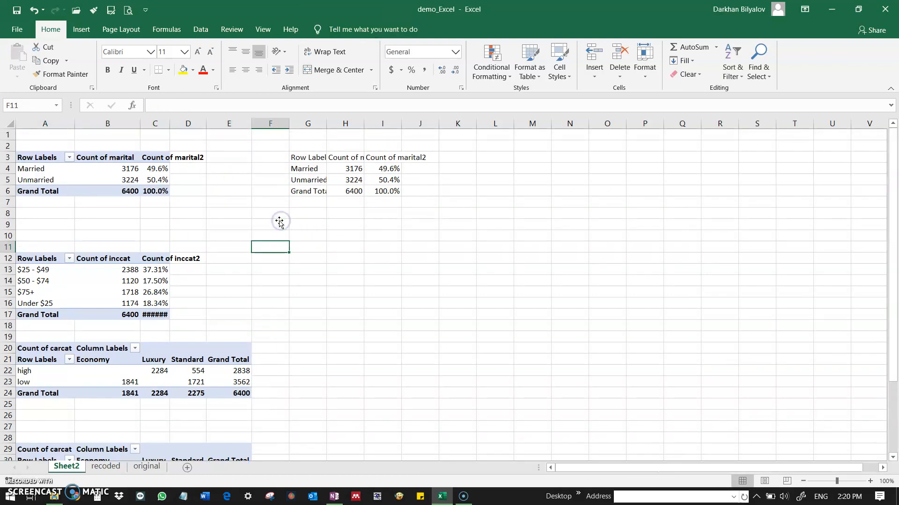
Clear the plain copy of the marital status table from G2:J7.
{"action": "left_click_drag", "start_coordinate": [43, 161], "coordinate": [142, 189]}
{"action": "key", "text": "ctrl+c"}
{"action": "left_click_drag", "start_coordinate": [291, 145], "coordinate": [415, 199]}
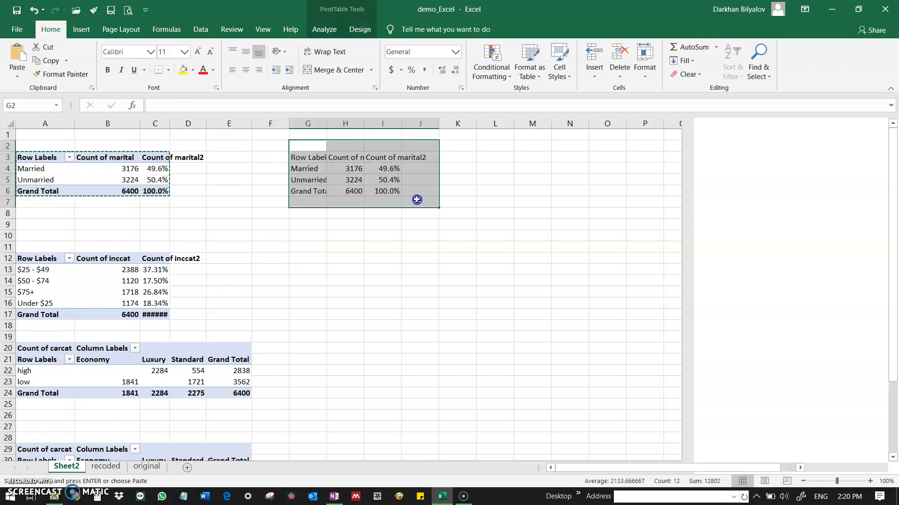
{"action": "key", "text": "Delete"}
{"action": "left_click", "coordinate": [296, 153]}
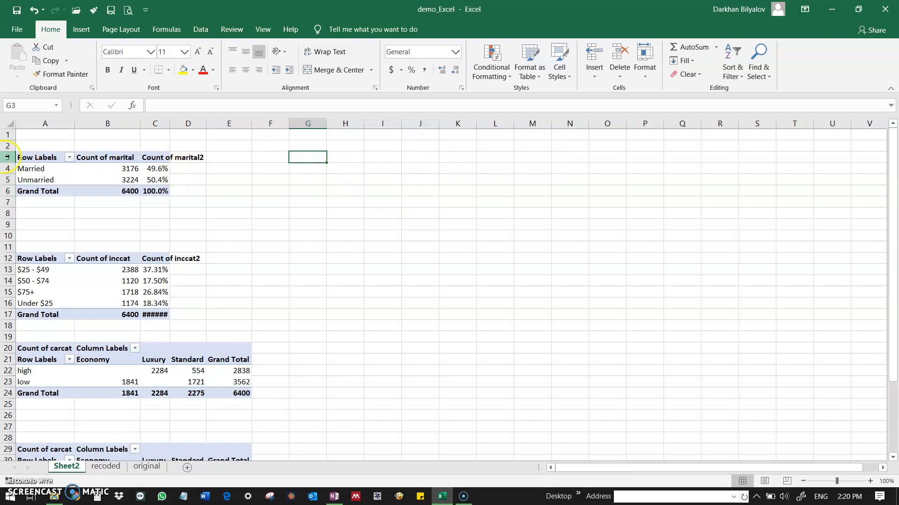
Copy the marital status PivotTable (A3:C6) to G3 and widen the columns it occupies.
{"action": "left_click_drag", "start_coordinate": [29, 159], "coordinate": [146, 194]}
{"action": "key", "text": "ctrl+c"}
{"action": "left_click", "coordinate": [310, 157]}
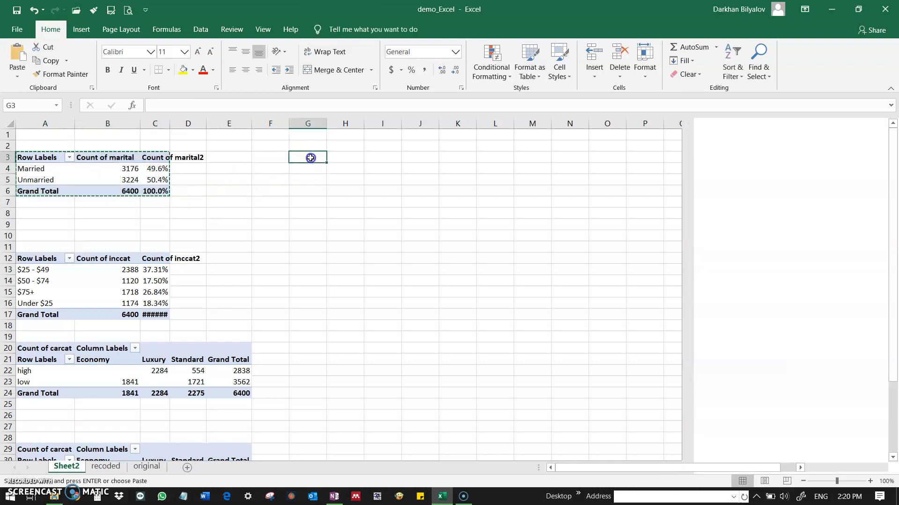
{"action": "key", "text": "ctrl+v"}
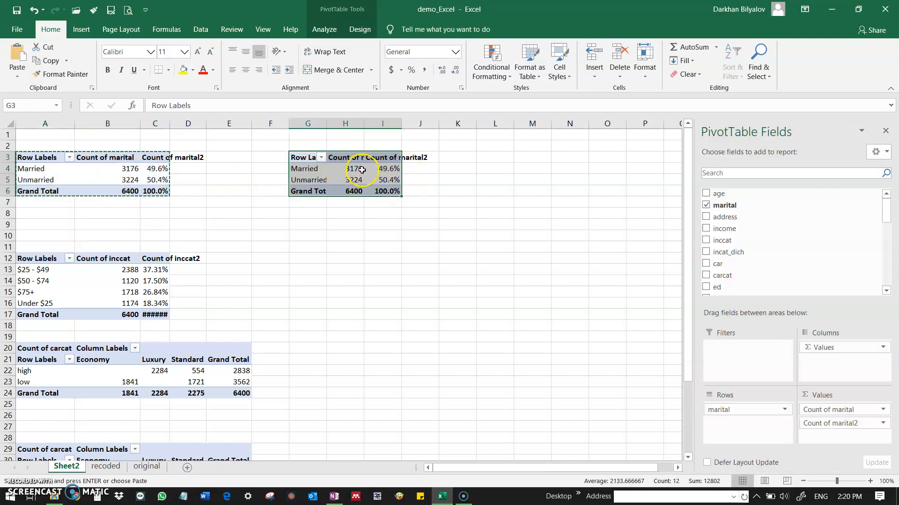
{"action": "left_click_drag", "start_coordinate": [326, 122], "coordinate": [459, 123]}
Remove the marital field from the PivotTable at G3 and try out income as a summed value.
{"action": "left_click", "coordinate": [708, 206]}
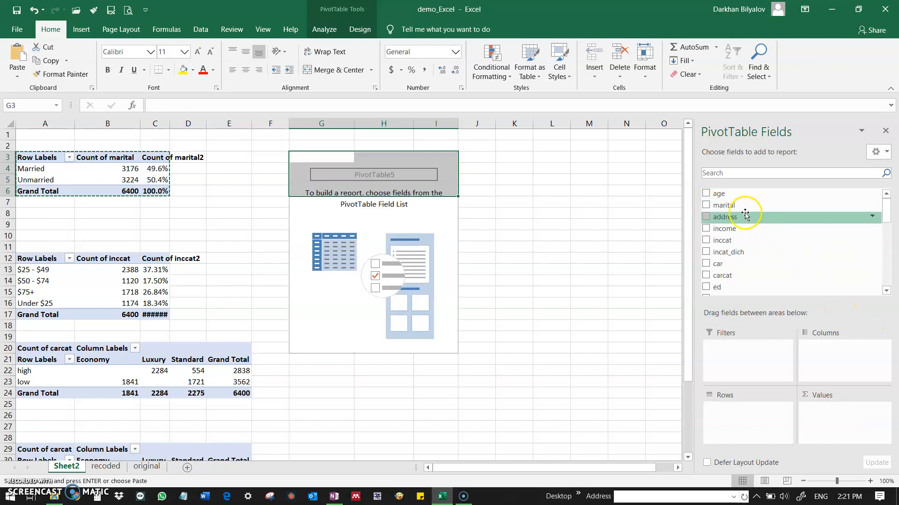
{"action": "left_click", "coordinate": [706, 229]}
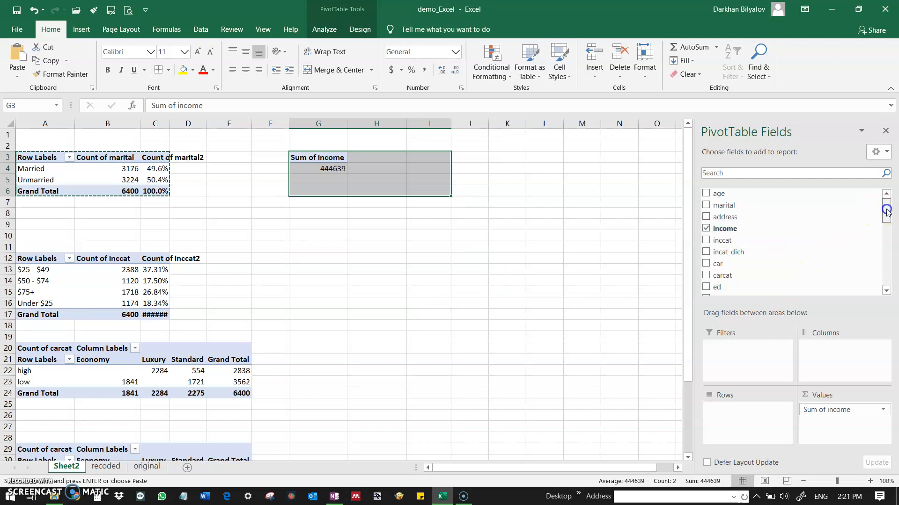
{"action": "left_click_drag", "start_coordinate": [872, 407], "coordinate": [812, 238]}
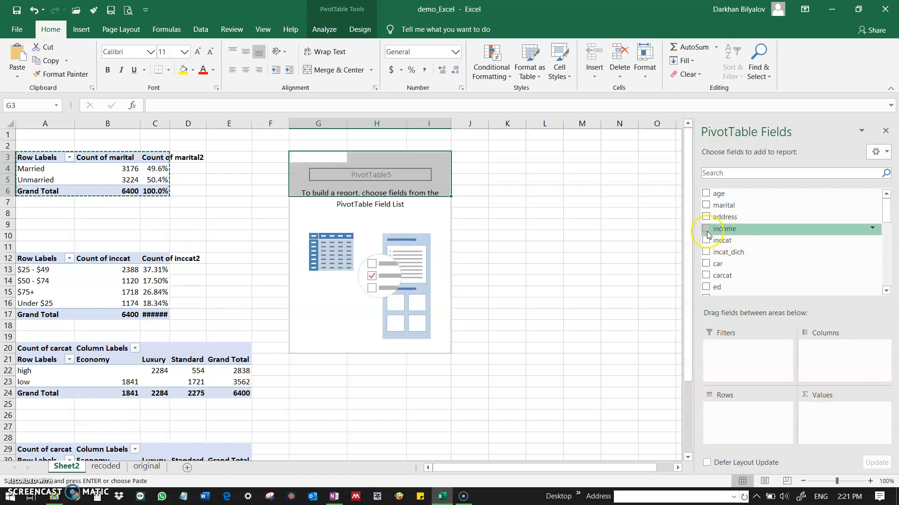
{"action": "left_click_drag", "start_coordinate": [708, 228], "coordinate": [739, 427]}
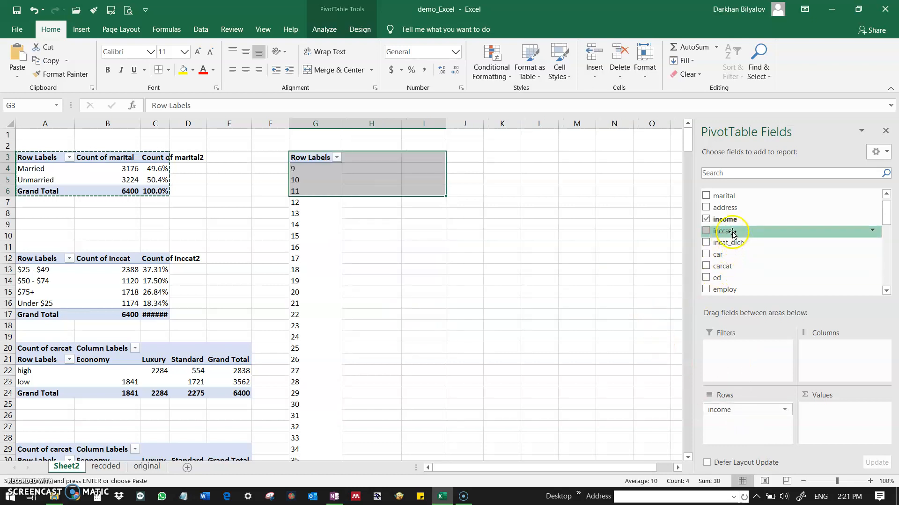
{"action": "left_click_drag", "start_coordinate": [741, 223], "coordinate": [824, 424]}
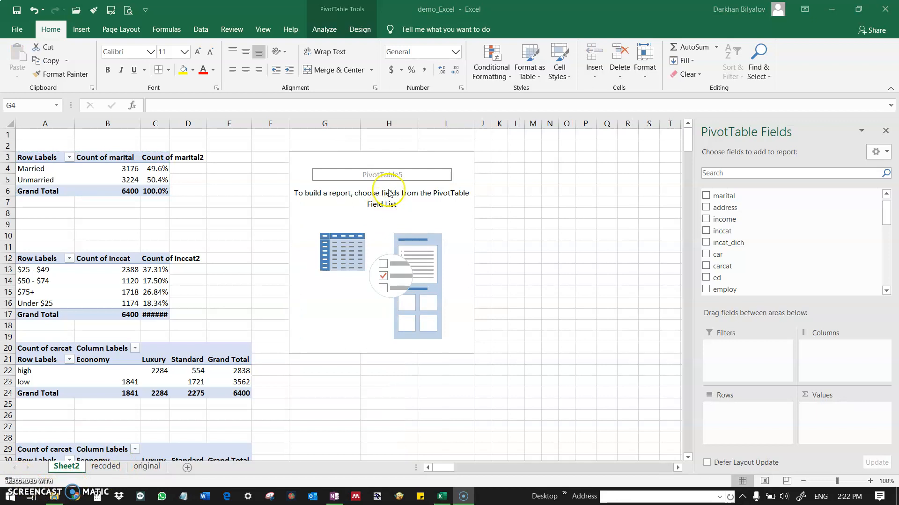
{"action": "left_click", "coordinate": [389, 192]}
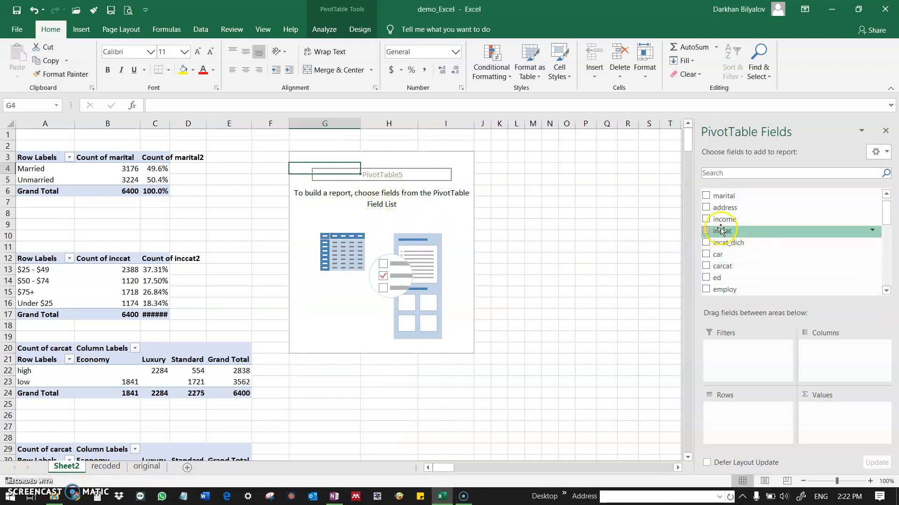
Try income as the row field of the PivotTable at G3, look through its individual values and remove it again.
{"action": "left_click_drag", "start_coordinate": [723, 219], "coordinate": [732, 422]}
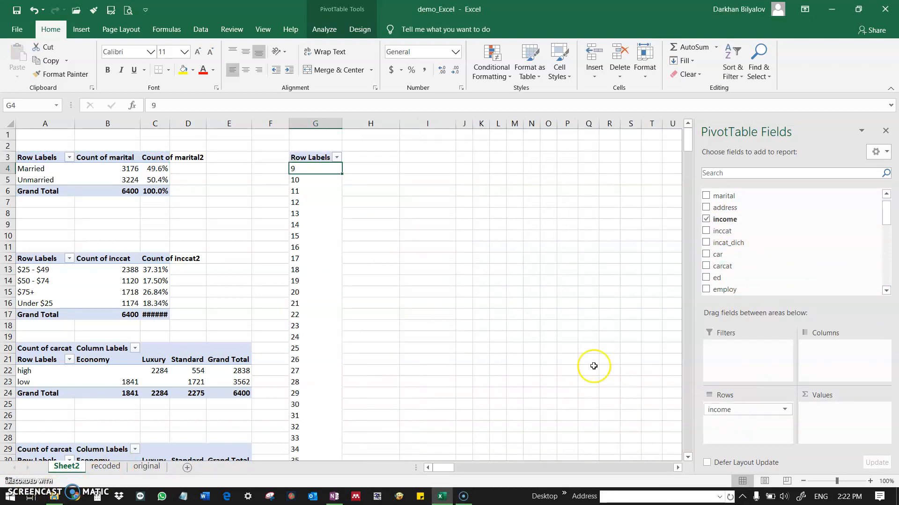
{"action": "scroll", "coordinate": [332, 221], "scroll_direction": "down", "scroll_amount": 20}
{"action": "scroll", "coordinate": [332, 241], "scroll_direction": "down", "scroll_amount": 20}
{"action": "scroll", "coordinate": [320, 264], "scroll_direction": "up", "scroll_amount": 12}
{"action": "scroll", "coordinate": [320, 264], "scroll_direction": "up", "scroll_amount": 20}
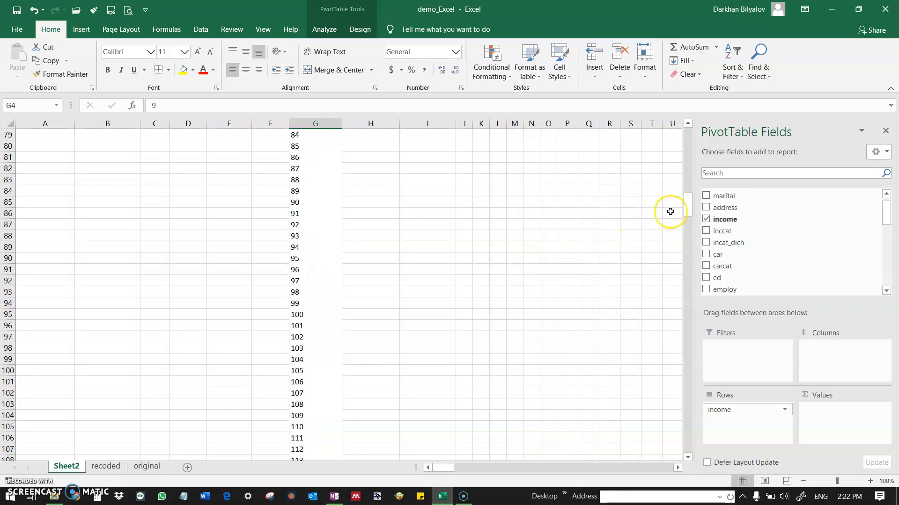
{"action": "left_click_drag", "start_coordinate": [687, 213], "coordinate": [687, 138]}
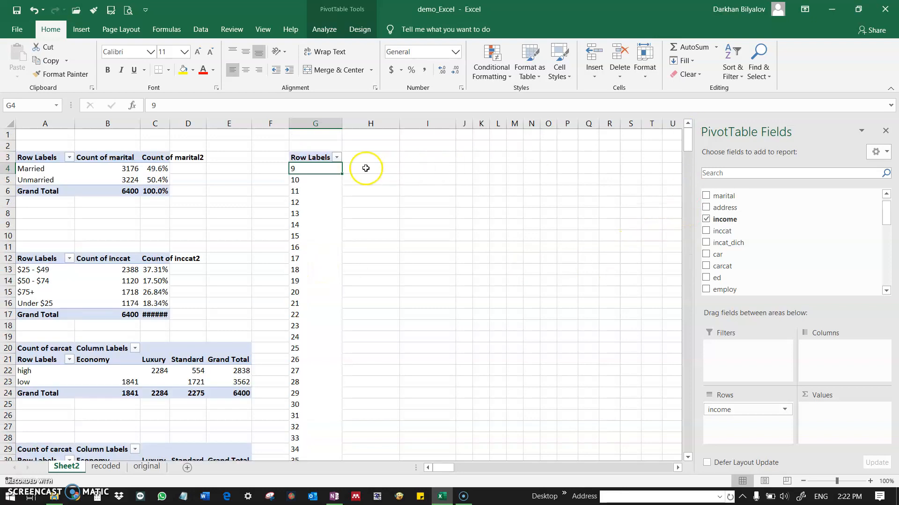
{"action": "left_click", "coordinate": [707, 219]}
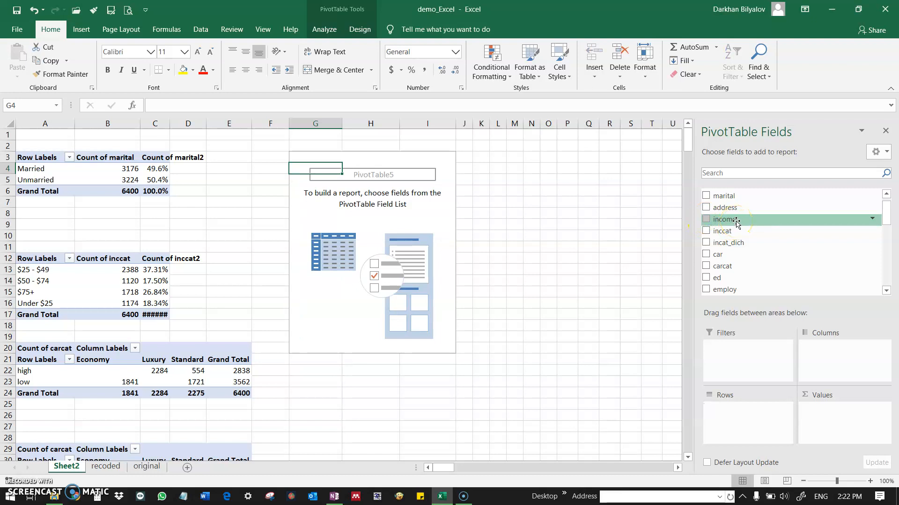
Add income to the values of the PivotTable at G3 and summarize it by Average.
{"action": "left_click_drag", "start_coordinate": [736, 222], "coordinate": [838, 415]}
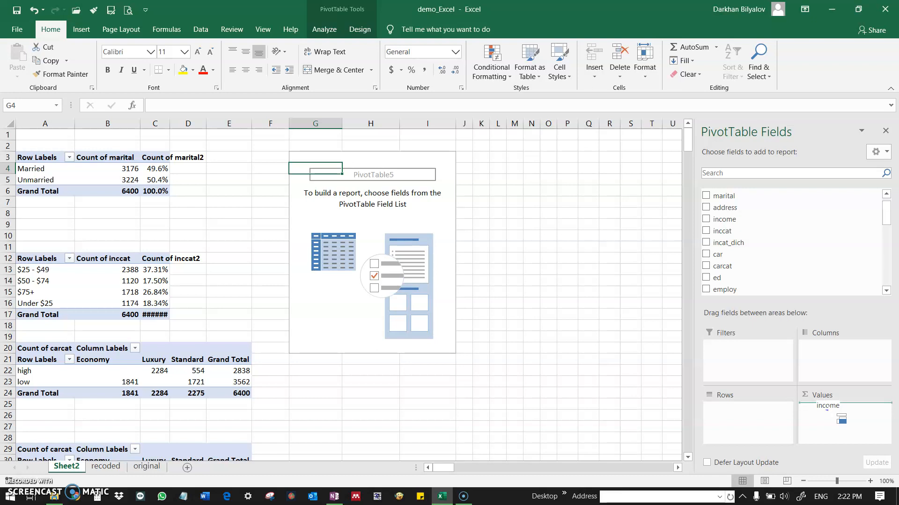
{"action": "left_click_drag", "start_coordinate": [827, 410], "coordinate": [828, 407]}
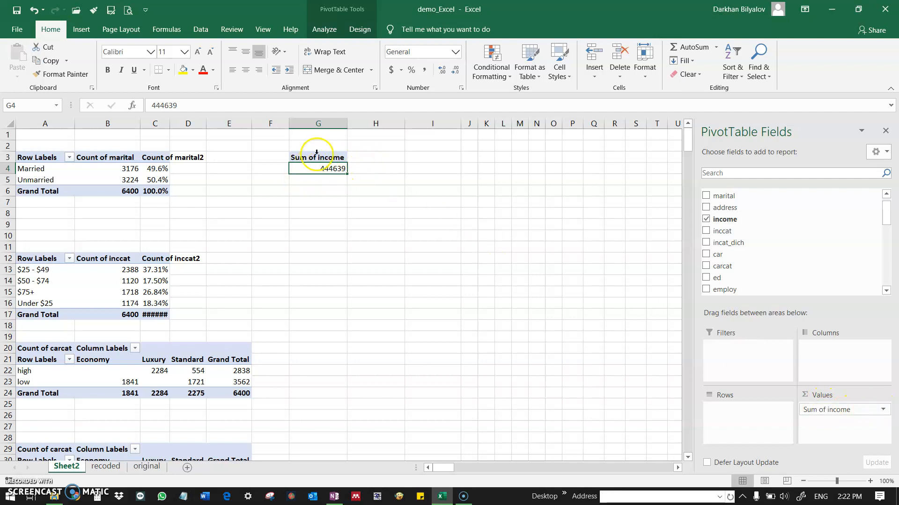
{"action": "left_click", "coordinate": [883, 410]}
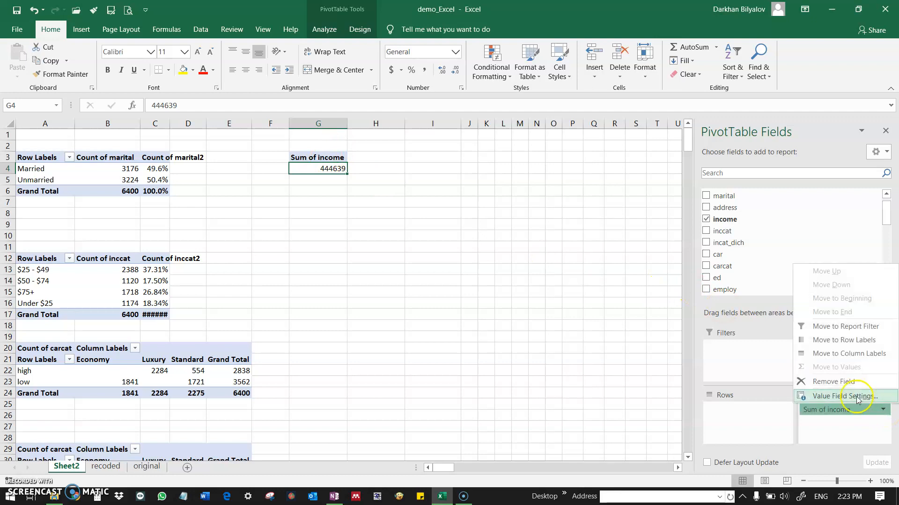
{"action": "left_click", "coordinate": [857, 397]}
{"action": "left_click", "coordinate": [479, 260]}
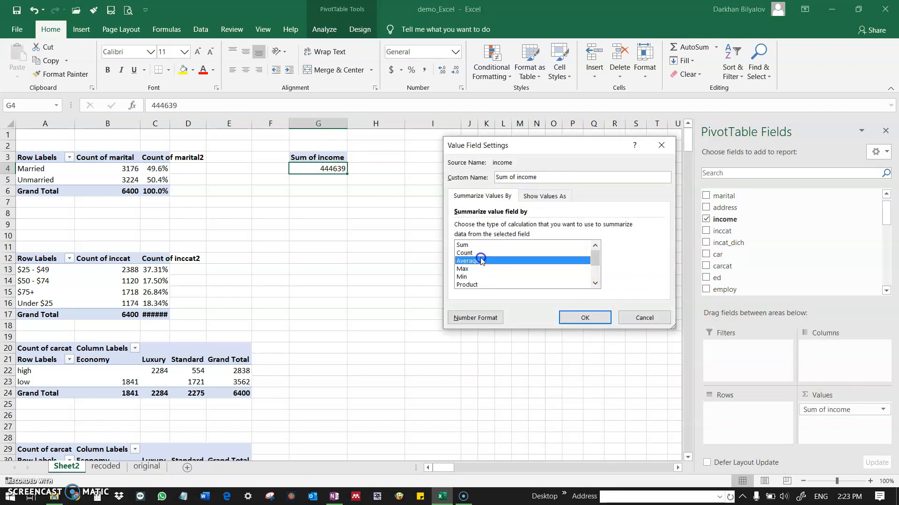
{"action": "left_click", "coordinate": [574, 321]}
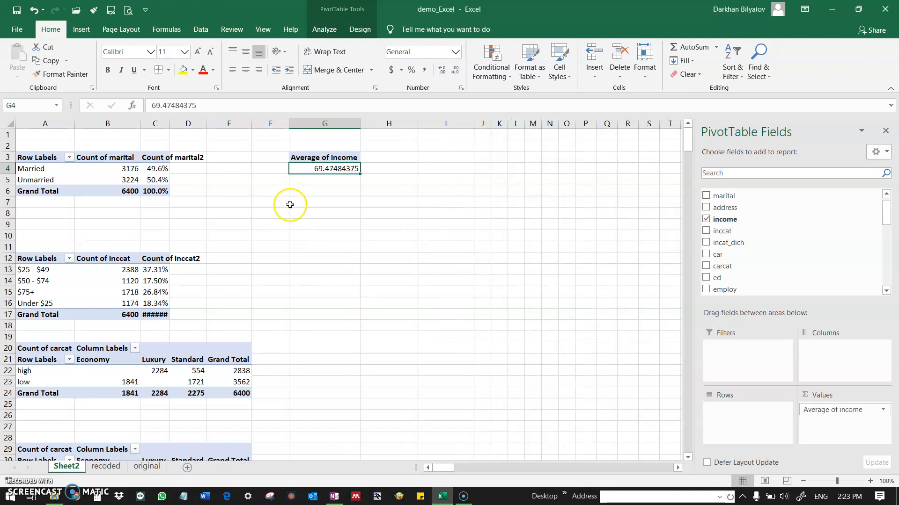
Reduce the average income in G4 to two decimal places.
{"action": "left_click", "coordinate": [453, 72]}
{"action": "left_click", "coordinate": [453, 73]}
{"action": "left_click", "coordinate": [453, 72]}
{"action": "left_click", "coordinate": [453, 72]}
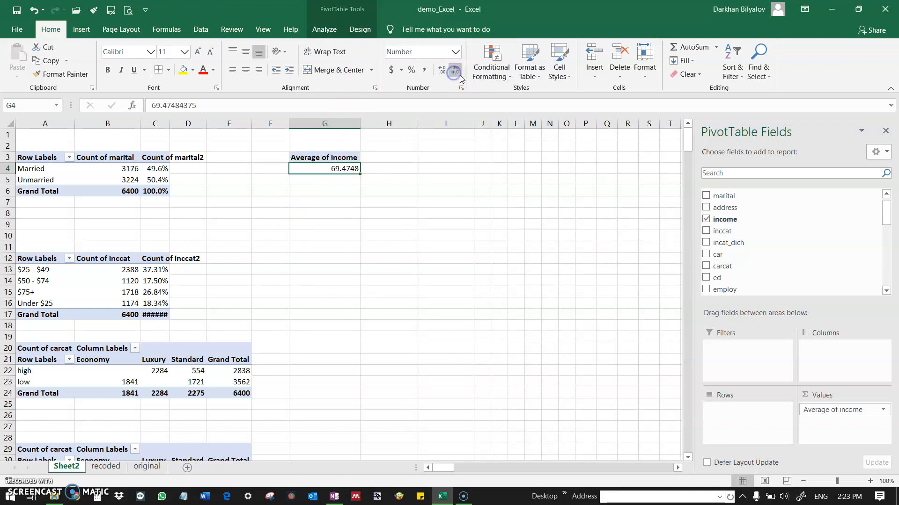
{"action": "left_click", "coordinate": [458, 74]}
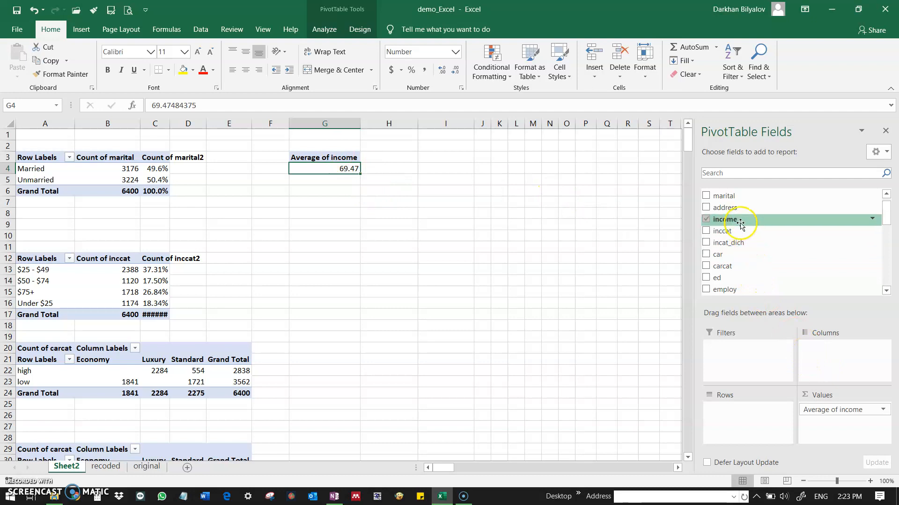
Add income a second time to the values of the PivotTable at G3 and summarize it by Min.
{"action": "mouse_move", "coordinate": [740, 221]}
{"action": "left_mouse_down"}
{"action": "mouse_move", "coordinate": [848, 436]}
{"action": "mouse_move", "coordinate": [847, 429]}
{"action": "left_mouse_up"}
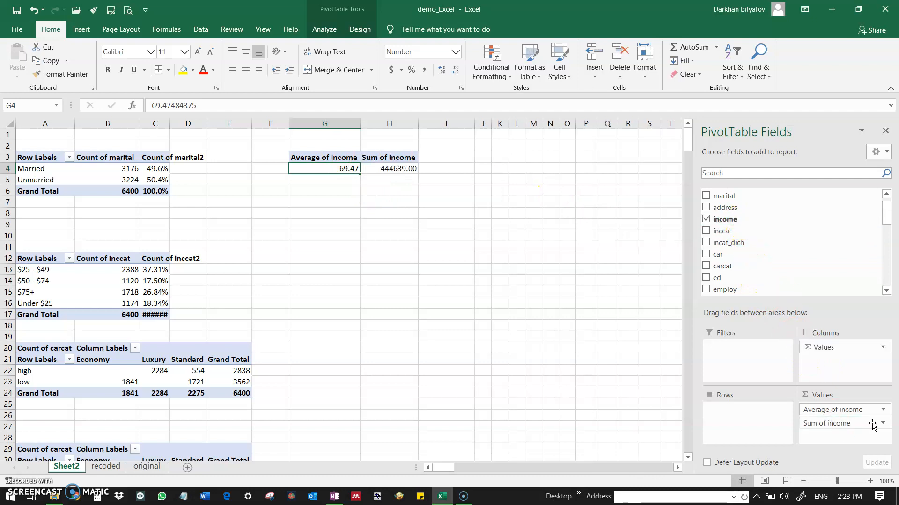
{"action": "left_click", "coordinate": [877, 423]}
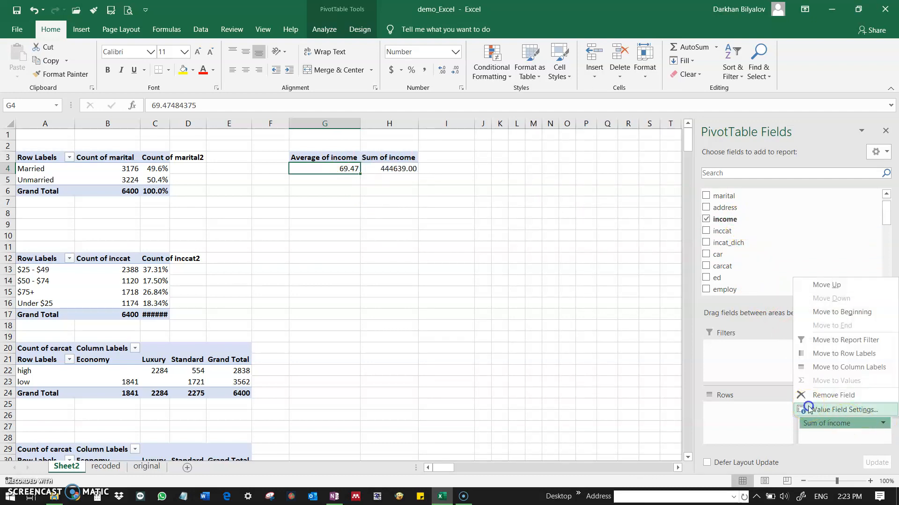
{"action": "left_click", "coordinate": [808, 410]}
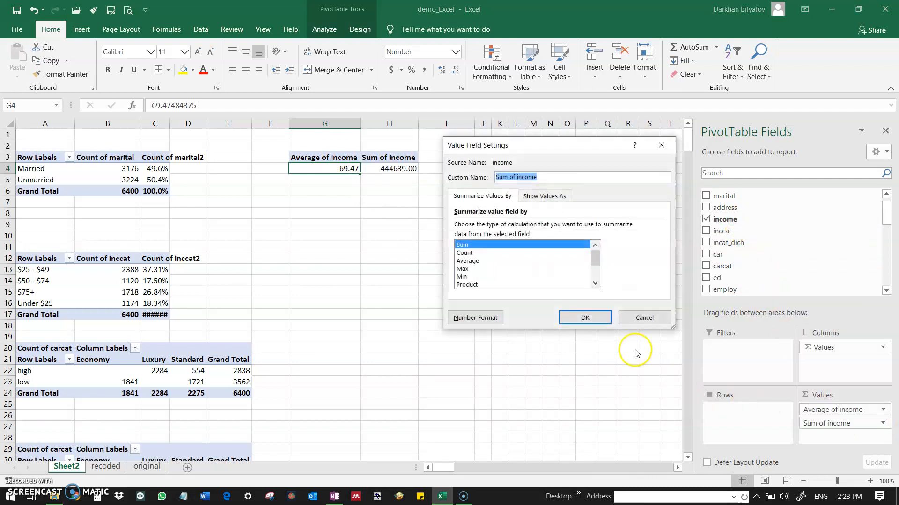
{"action": "left_click", "coordinate": [468, 277]}
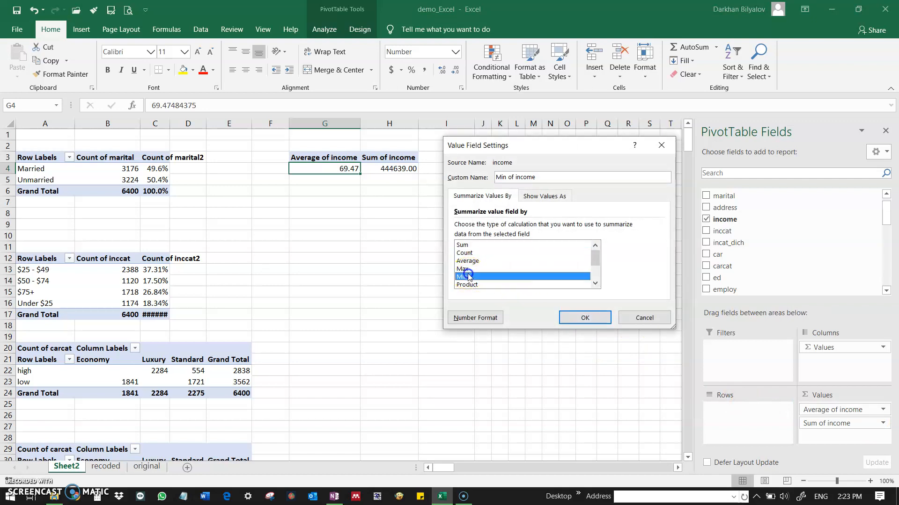
{"action": "left_click", "coordinate": [468, 277]}
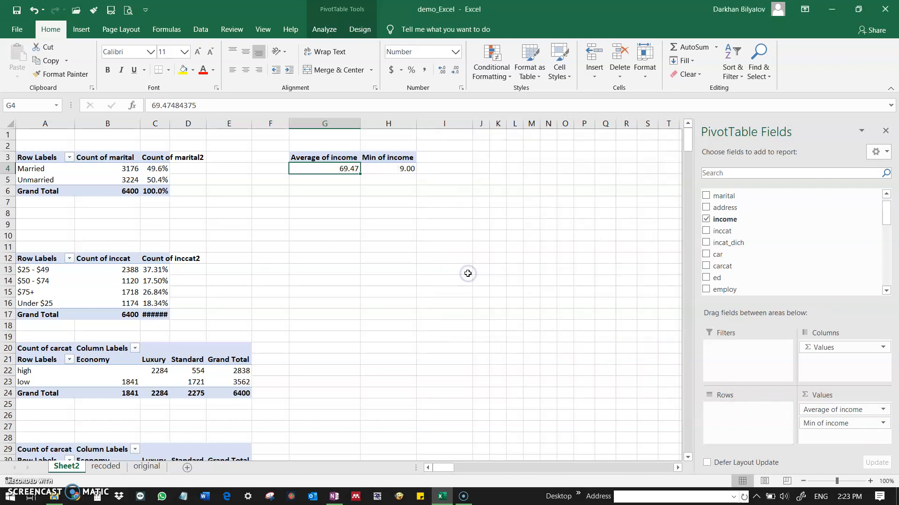
{"action": "left_click", "coordinate": [418, 153]}
{"action": "left_click", "coordinate": [315, 156]}
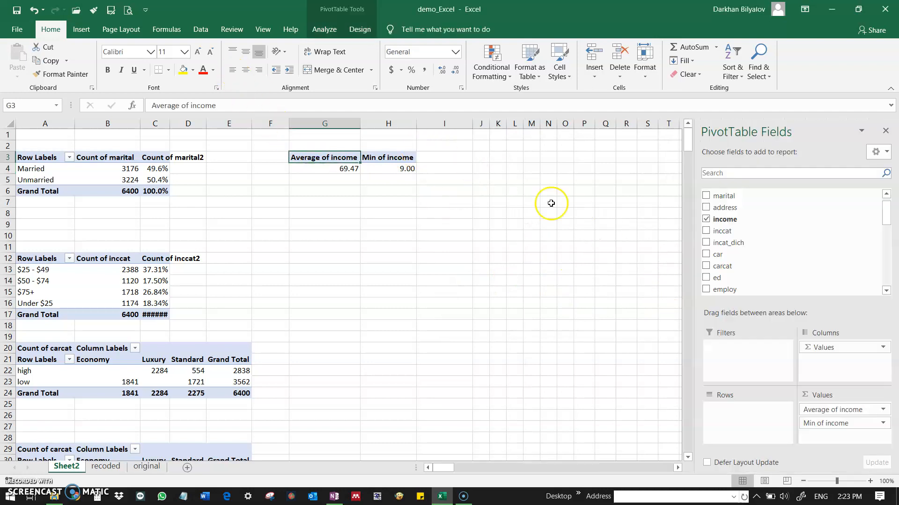
Add income a third time to the values of the PivotTable at G3 and summarize it by Max.
{"action": "left_click_drag", "start_coordinate": [717, 220], "coordinate": [833, 438]}
{"action": "left_click", "coordinate": [883, 437]}
{"action": "left_click", "coordinate": [814, 425]}
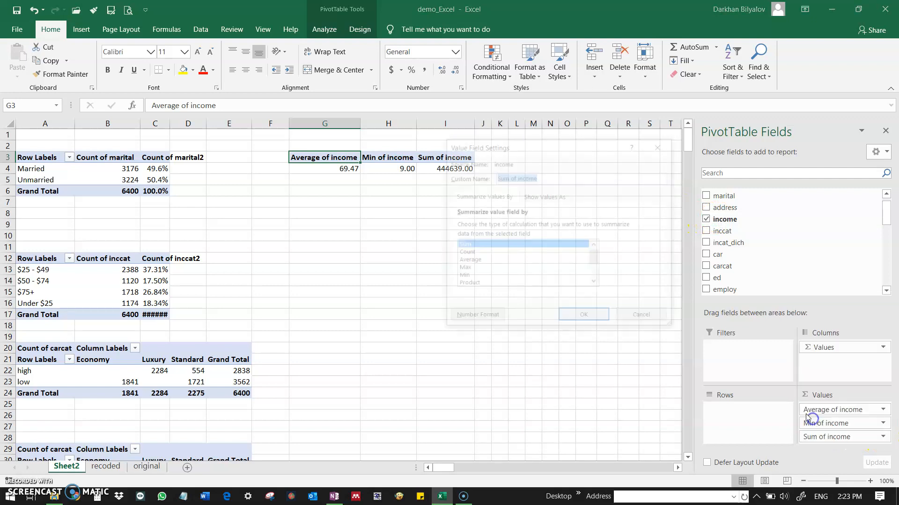
{"action": "double_click", "coordinate": [468, 270]}
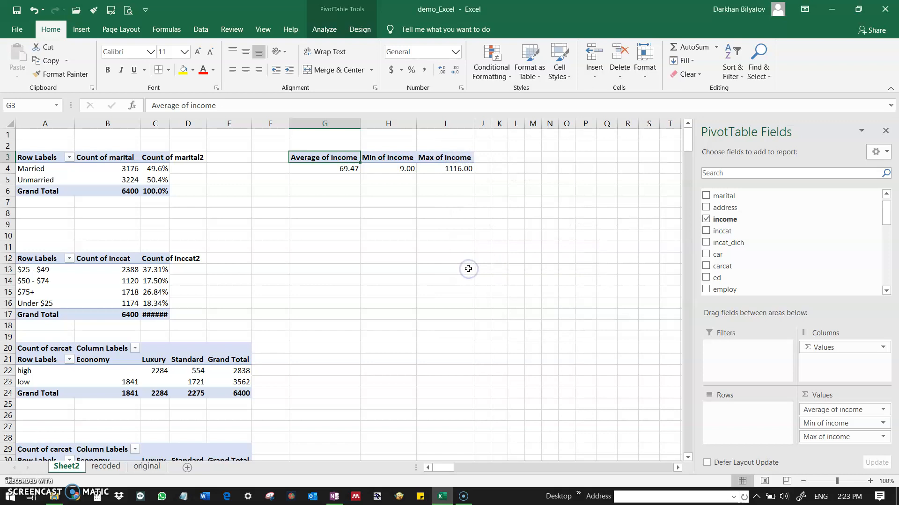
Review the average, minimum and maximum of income in G3:I4 and the percentage crosstab at A29.
{"action": "left_click", "coordinate": [421, 188]}
{"action": "left_click_drag", "start_coordinate": [370, 167], "coordinate": [462, 169]}
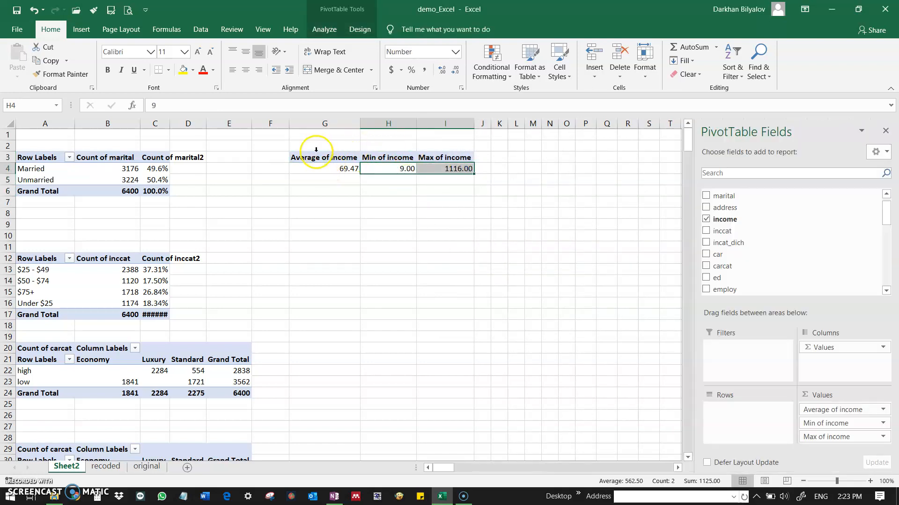
{"action": "left_click", "coordinate": [319, 158]}
{"action": "left_click_drag", "start_coordinate": [312, 157], "coordinate": [461, 170]}
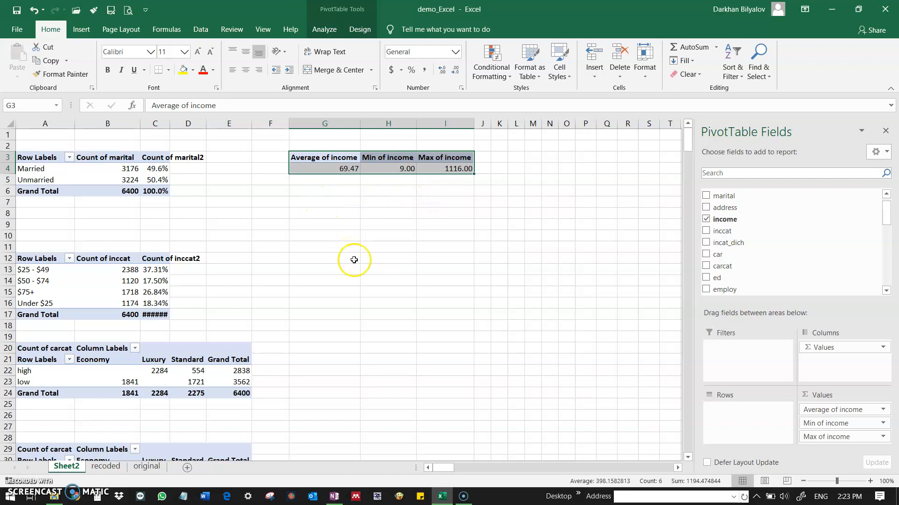
{"action": "scroll", "coordinate": [335, 287], "scroll_direction": "down", "scroll_amount": 8}
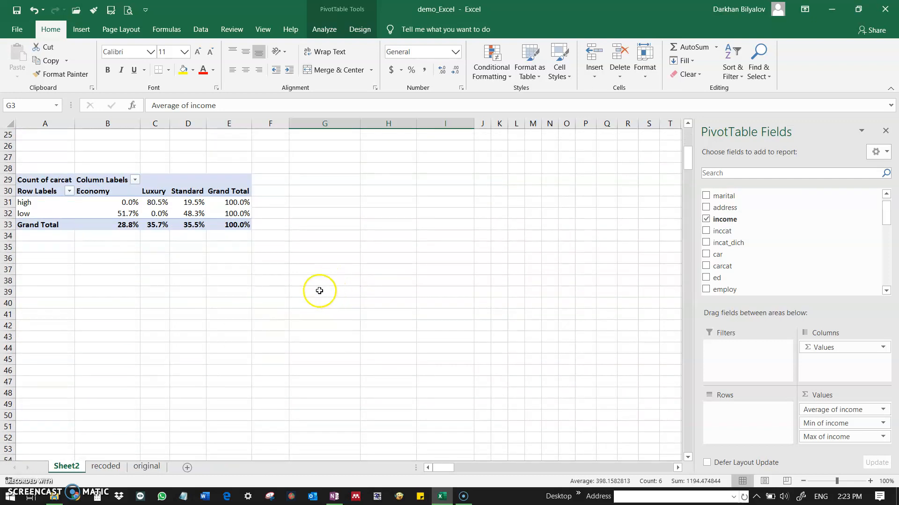
{"action": "left_click", "coordinate": [43, 258]}
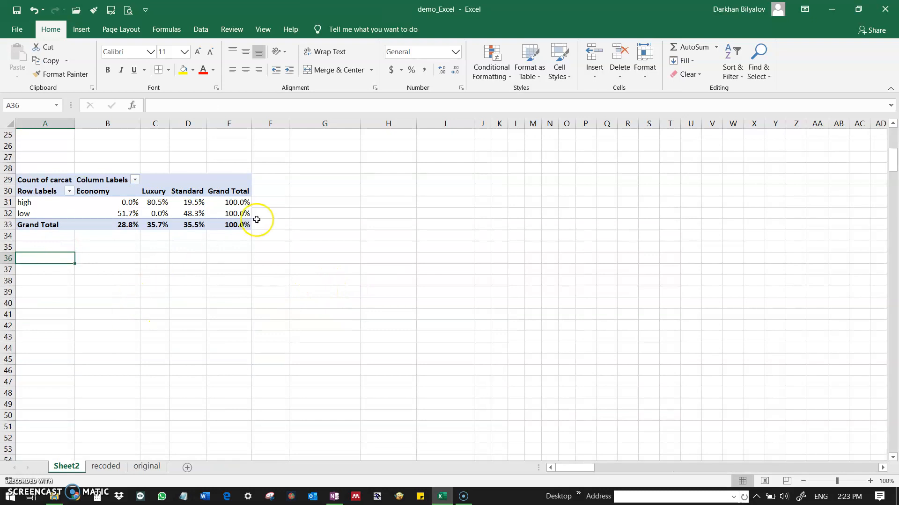
{"action": "scroll", "coordinate": [262, 218], "scroll_direction": "up", "scroll_amount": 8}
Copy the income summary PivotTable (G3:I4) to G9.
{"action": "left_click", "coordinate": [322, 160]}
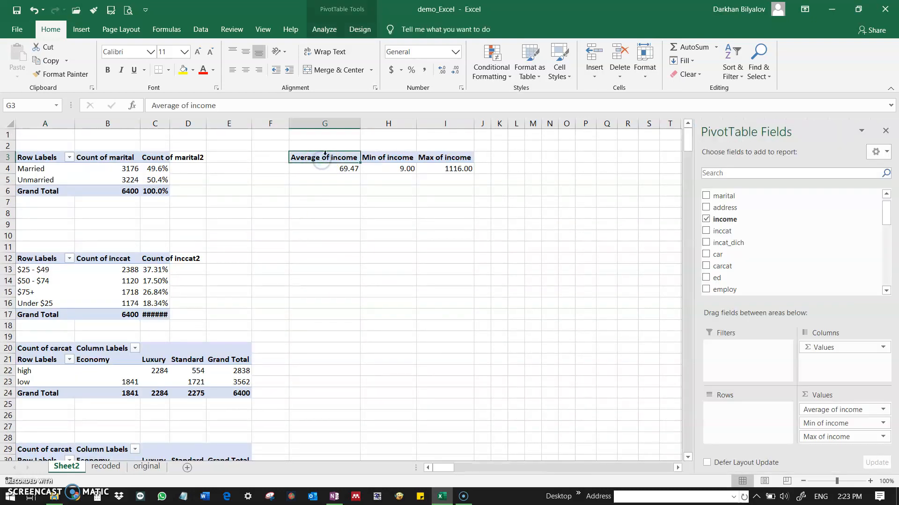
{"action": "left_click", "coordinate": [432, 167], "text": "shift"}
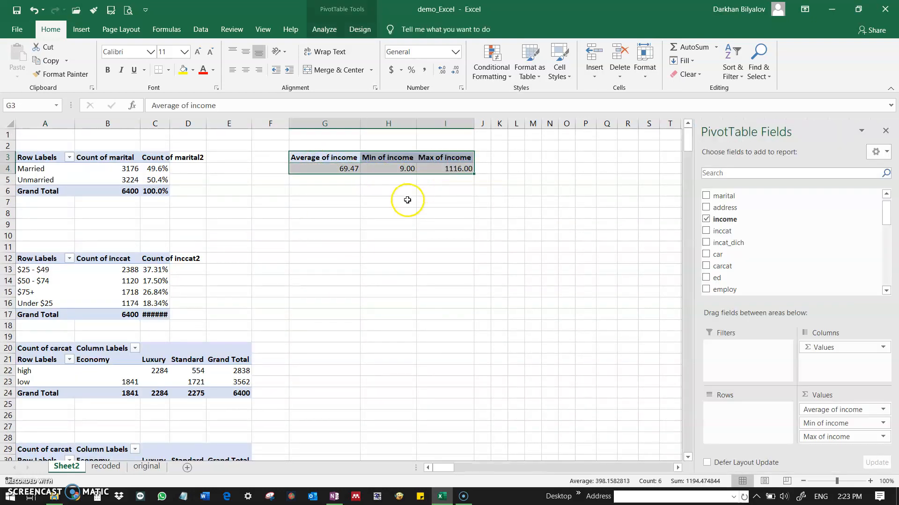
{"action": "key", "text": "ctrl+c"}
{"action": "left_click", "coordinate": [304, 225]}
{"action": "key", "text": "ctrl+v"}
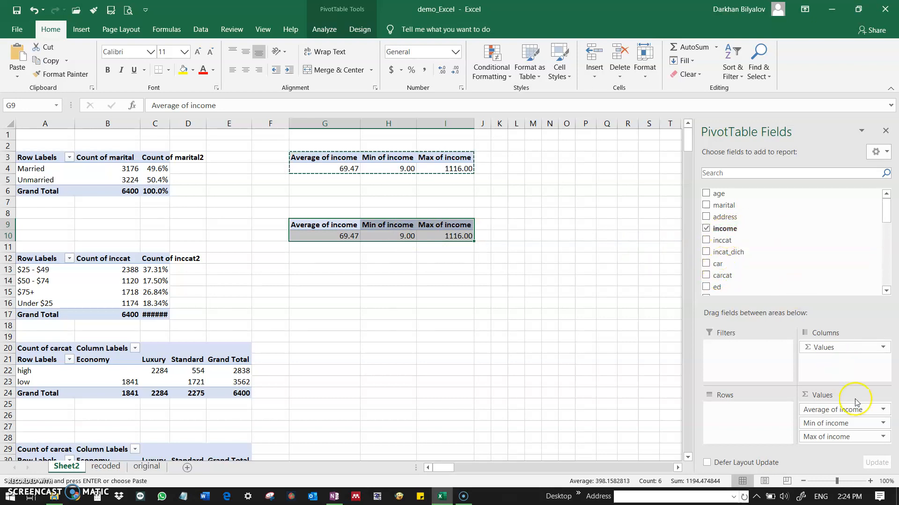
Rebuild the PivotTable at G9 with inccat as the rows and a single income field as the values.
{"action": "left_click", "coordinate": [706, 230]}
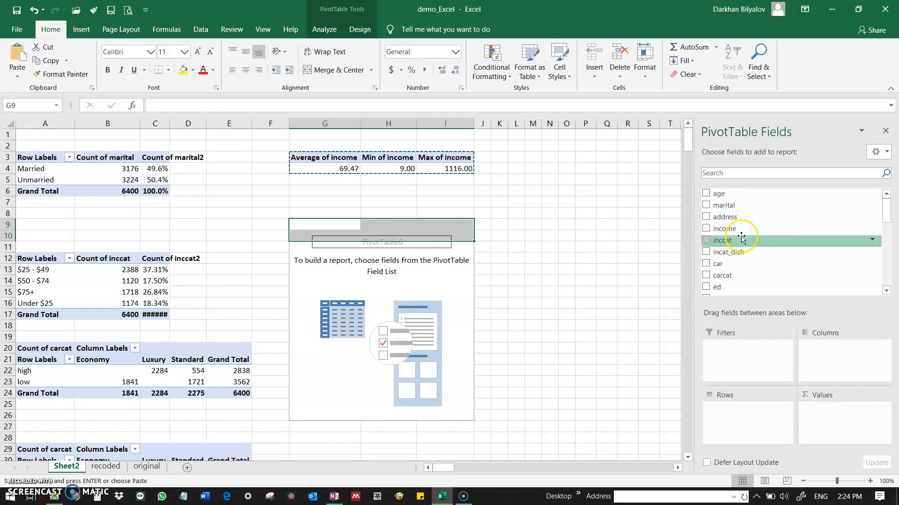
{"action": "left_click", "coordinate": [727, 240]}
{"action": "left_click_drag", "start_coordinate": [727, 240], "coordinate": [742, 407]}
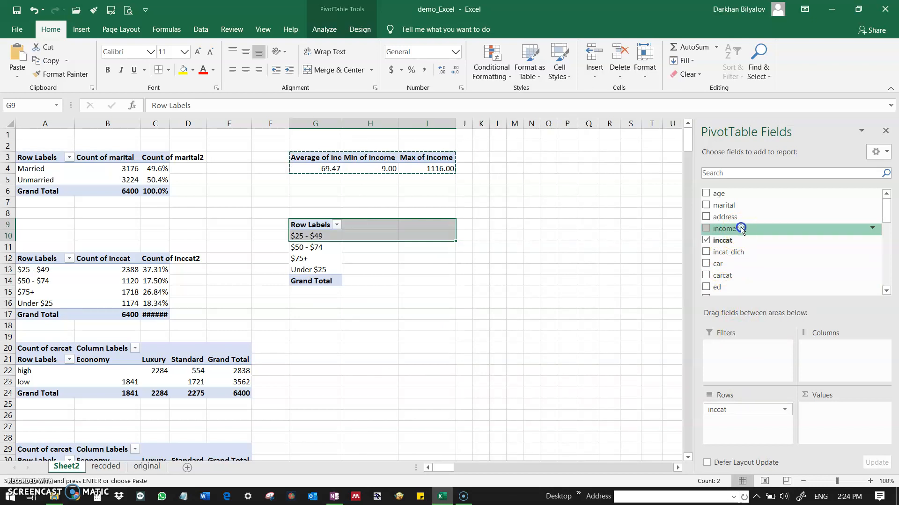
{"action": "left_click_drag", "start_coordinate": [741, 229], "coordinate": [754, 243]}
{"action": "left_click_drag", "start_coordinate": [778, 271], "coordinate": [837, 417]}
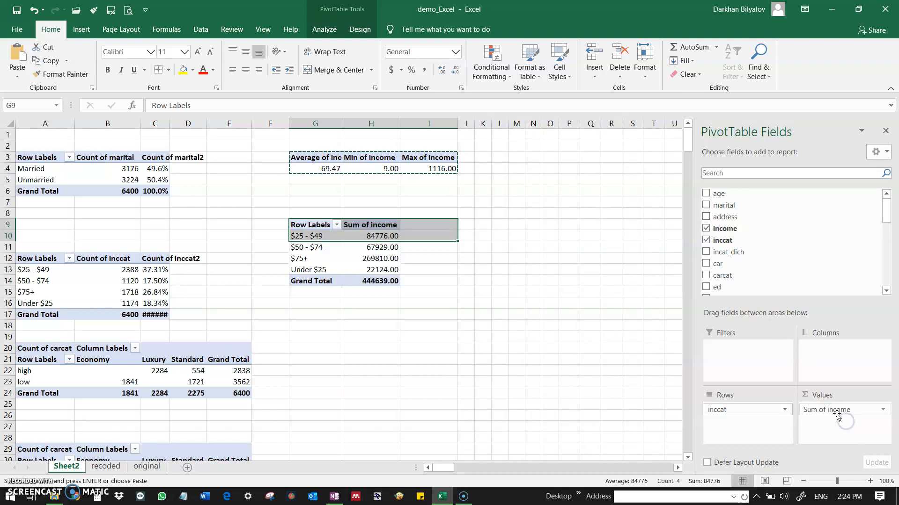
Summarize income by Average in the PivotTable at G9 and look over the averages per income category.
{"action": "left_click", "coordinate": [870, 408]}
{"action": "left_click", "coordinate": [844, 396]}
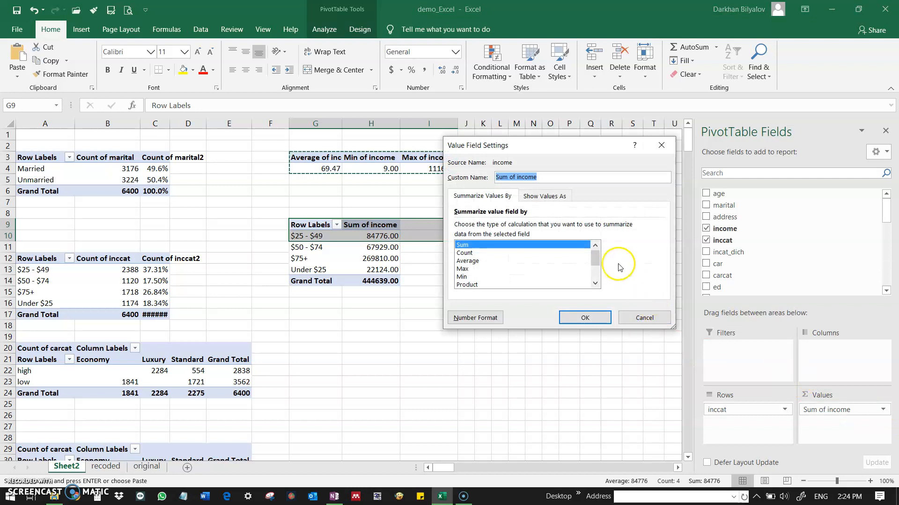
{"action": "double_click", "coordinate": [488, 261]}
{"action": "left_click_drag", "start_coordinate": [402, 235], "coordinate": [387, 269]}
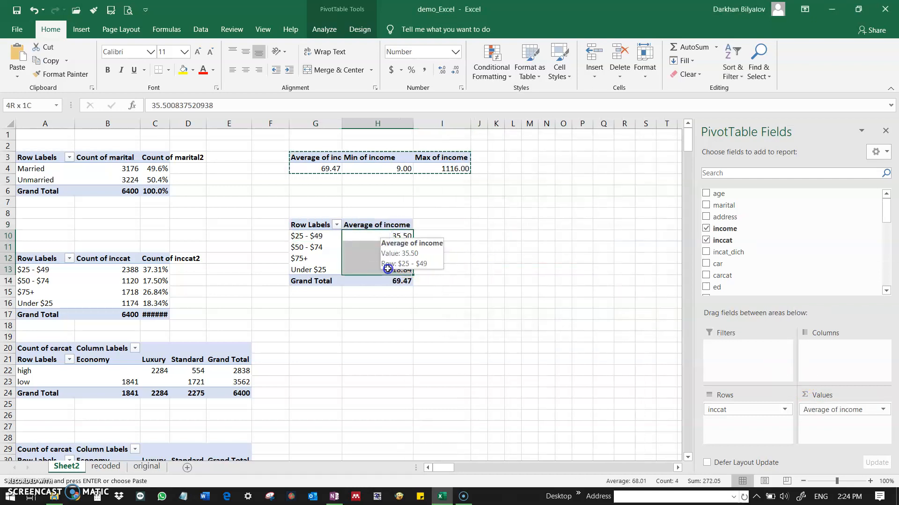
{"action": "left_click", "coordinate": [315, 239]}
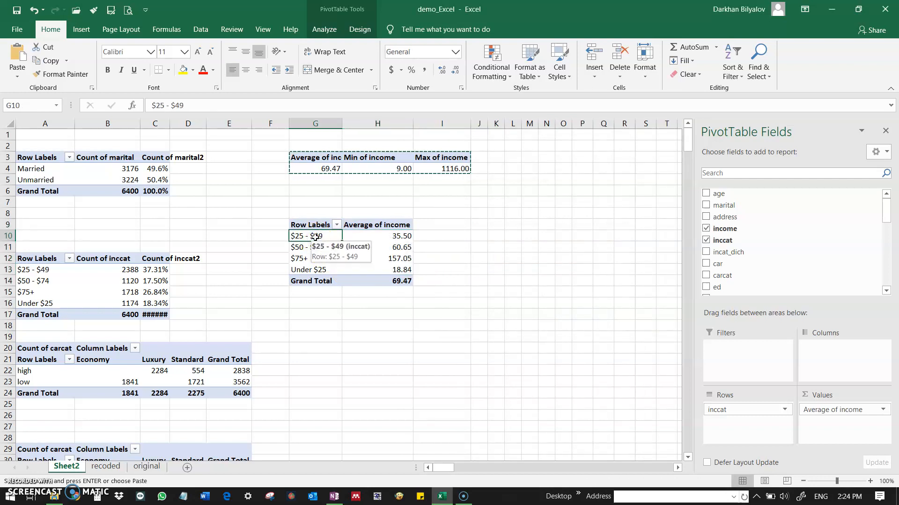
Copy the average income by inccat PivotTable (G9:H14) to G17.
{"action": "left_click", "coordinate": [377, 237]}
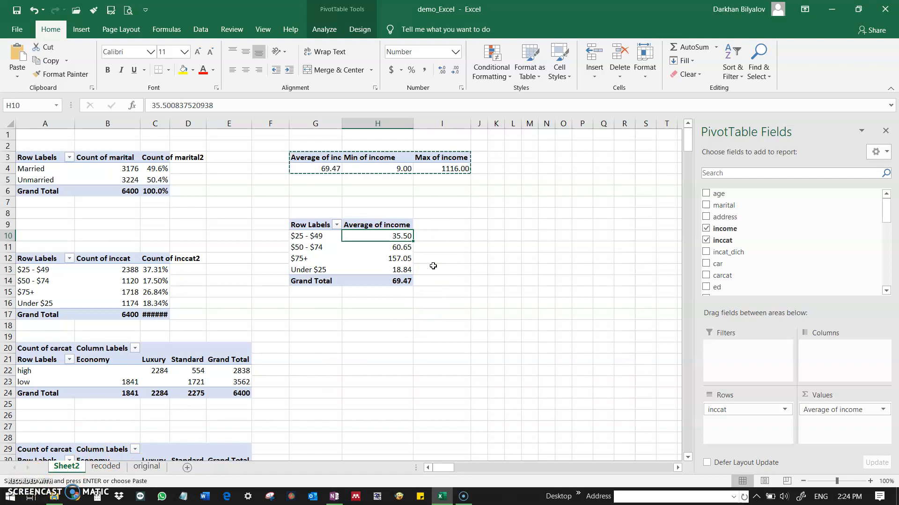
{"action": "left_click", "coordinate": [317, 320]}
{"action": "left_click_drag", "start_coordinate": [297, 224], "coordinate": [372, 281]}
{"action": "key", "text": "ctrl+c"}
{"action": "left_click", "coordinate": [323, 314]}
{"action": "key", "text": "ctrl+v"}
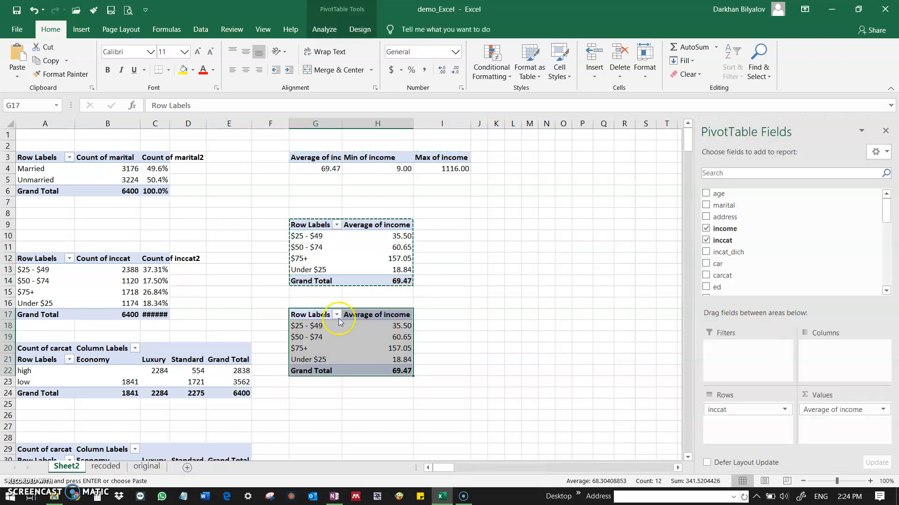
Replace inccat with jobsat_3scale as the rows of the PivotTable at G17.
{"action": "left_click", "coordinate": [706, 241]}
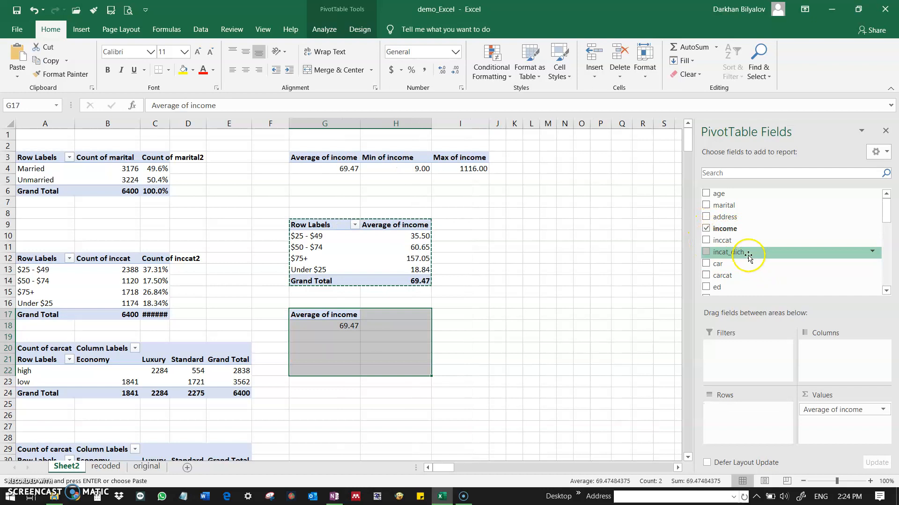
{"action": "left_click_drag", "start_coordinate": [889, 214], "coordinate": [890, 248]}
{"action": "left_click_drag", "start_coordinate": [738, 224], "coordinate": [738, 439]}
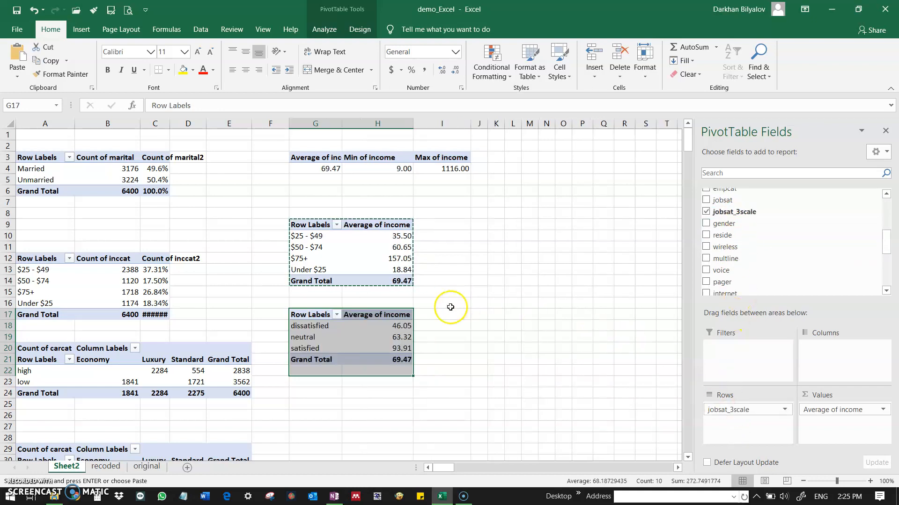
Review the average income for the dissatisfied, neutral and satisfied groups in the PivotTable at G17 and bring up the PivotTable insertion command.
{"action": "left_click", "coordinate": [355, 327]}
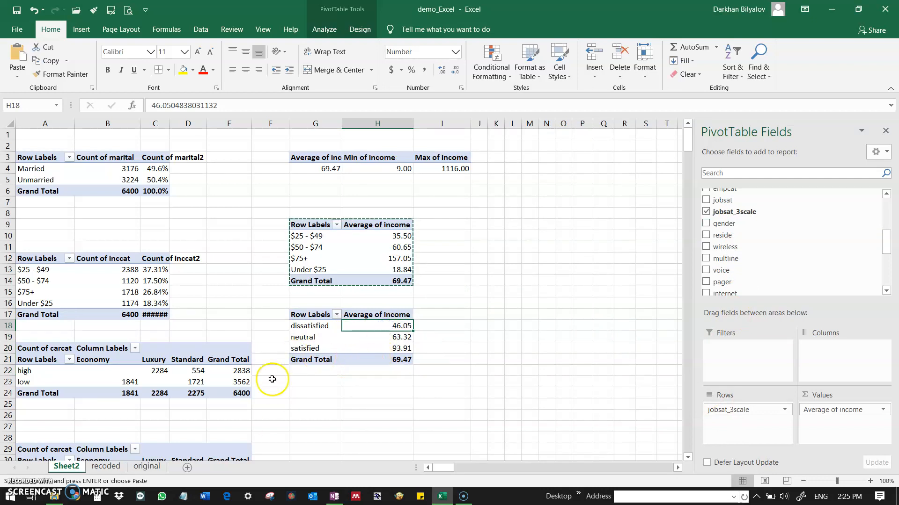
{"action": "left_click", "coordinate": [388, 349]}
{"action": "left_click", "coordinate": [394, 336]}
{"action": "left_click", "coordinate": [397, 326]}
{"action": "left_click", "coordinate": [389, 338]}
{"action": "left_click", "coordinate": [387, 347]}
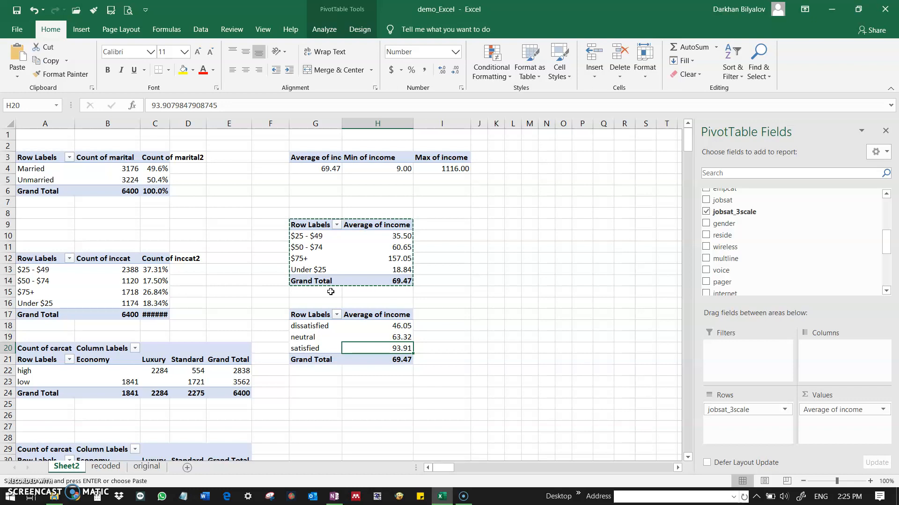
{"action": "left_click", "coordinate": [81, 29]}
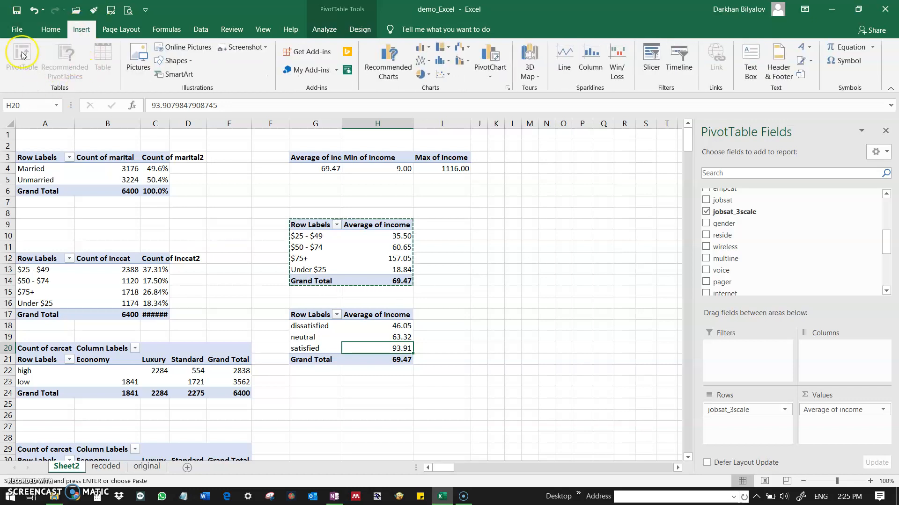